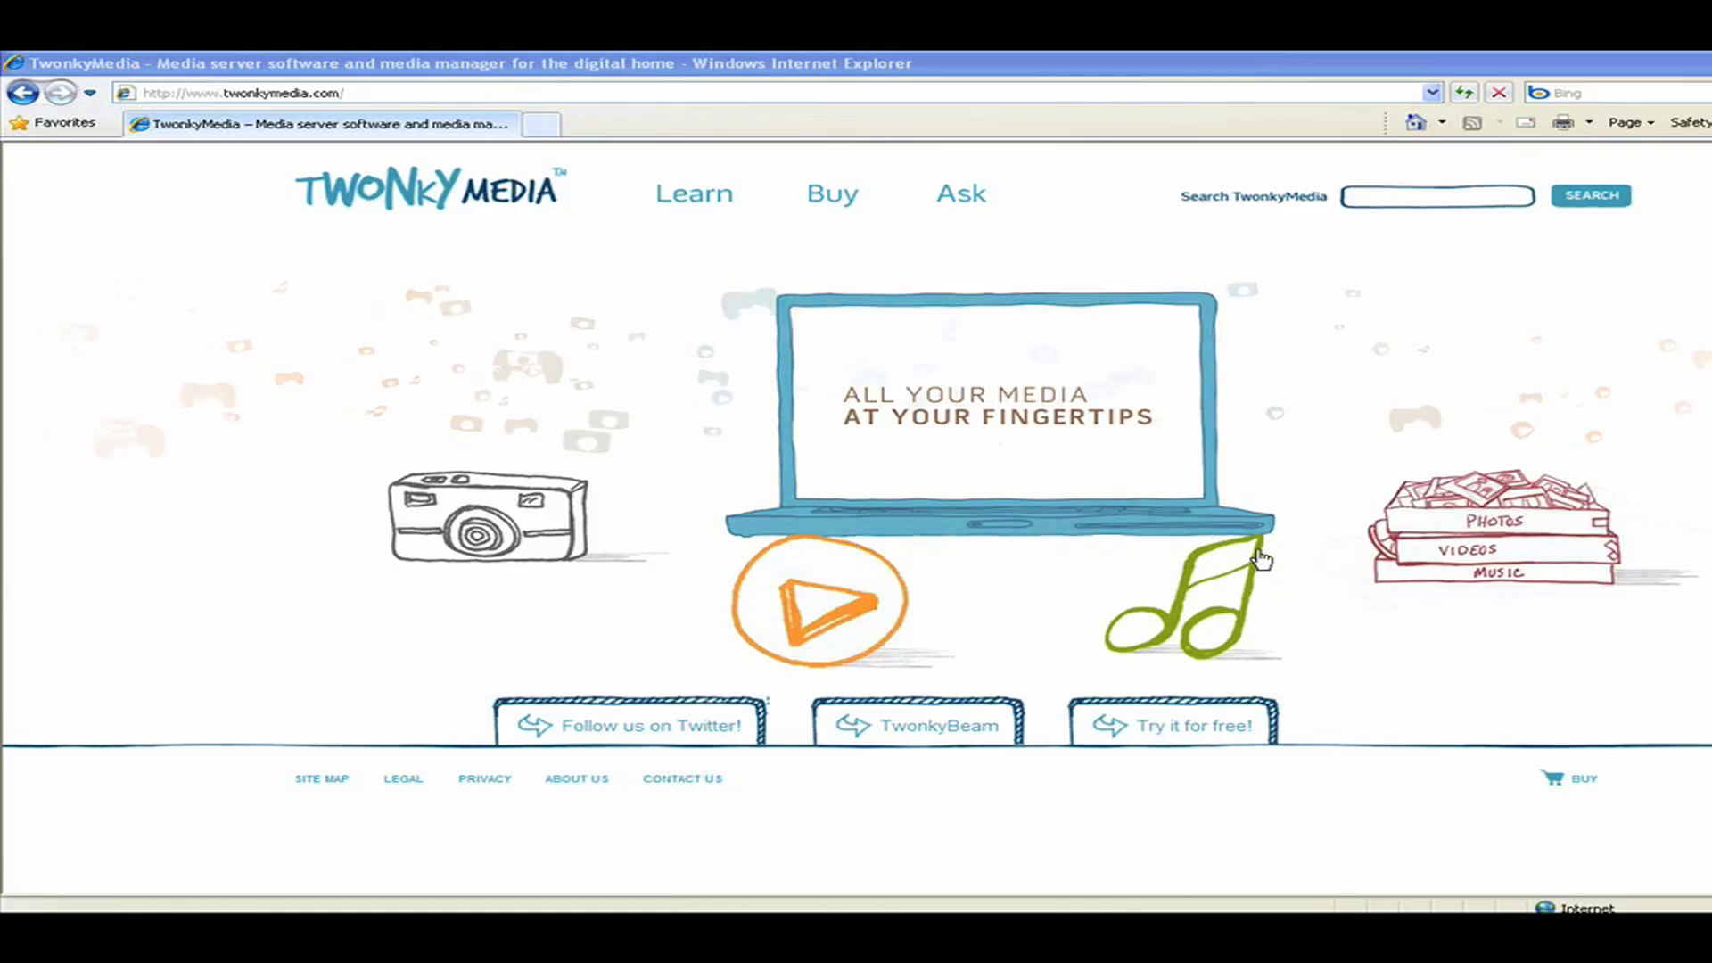
- Open the purchase page for TwonkyMedia server and download the 30-day trial of version 5.0.68 for Windows (XP/Vista)
{"action": "mouse_move", "coordinate": [1261, 559]}
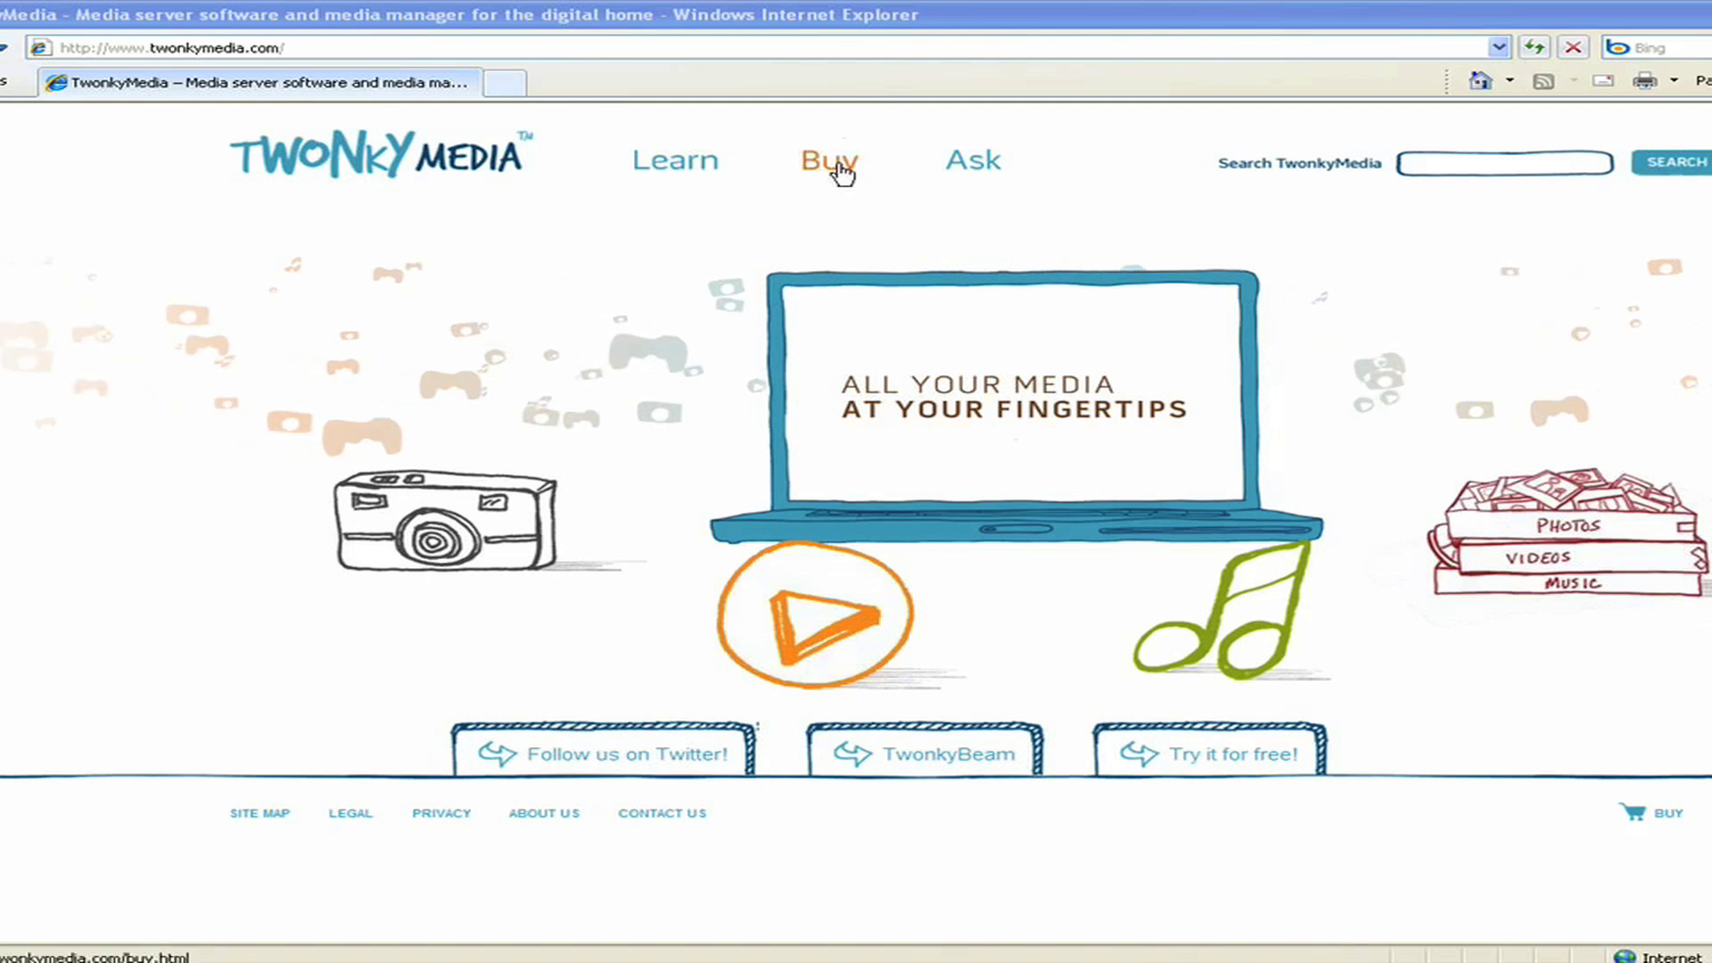
{"action": "left_click", "coordinate": [841, 172]}
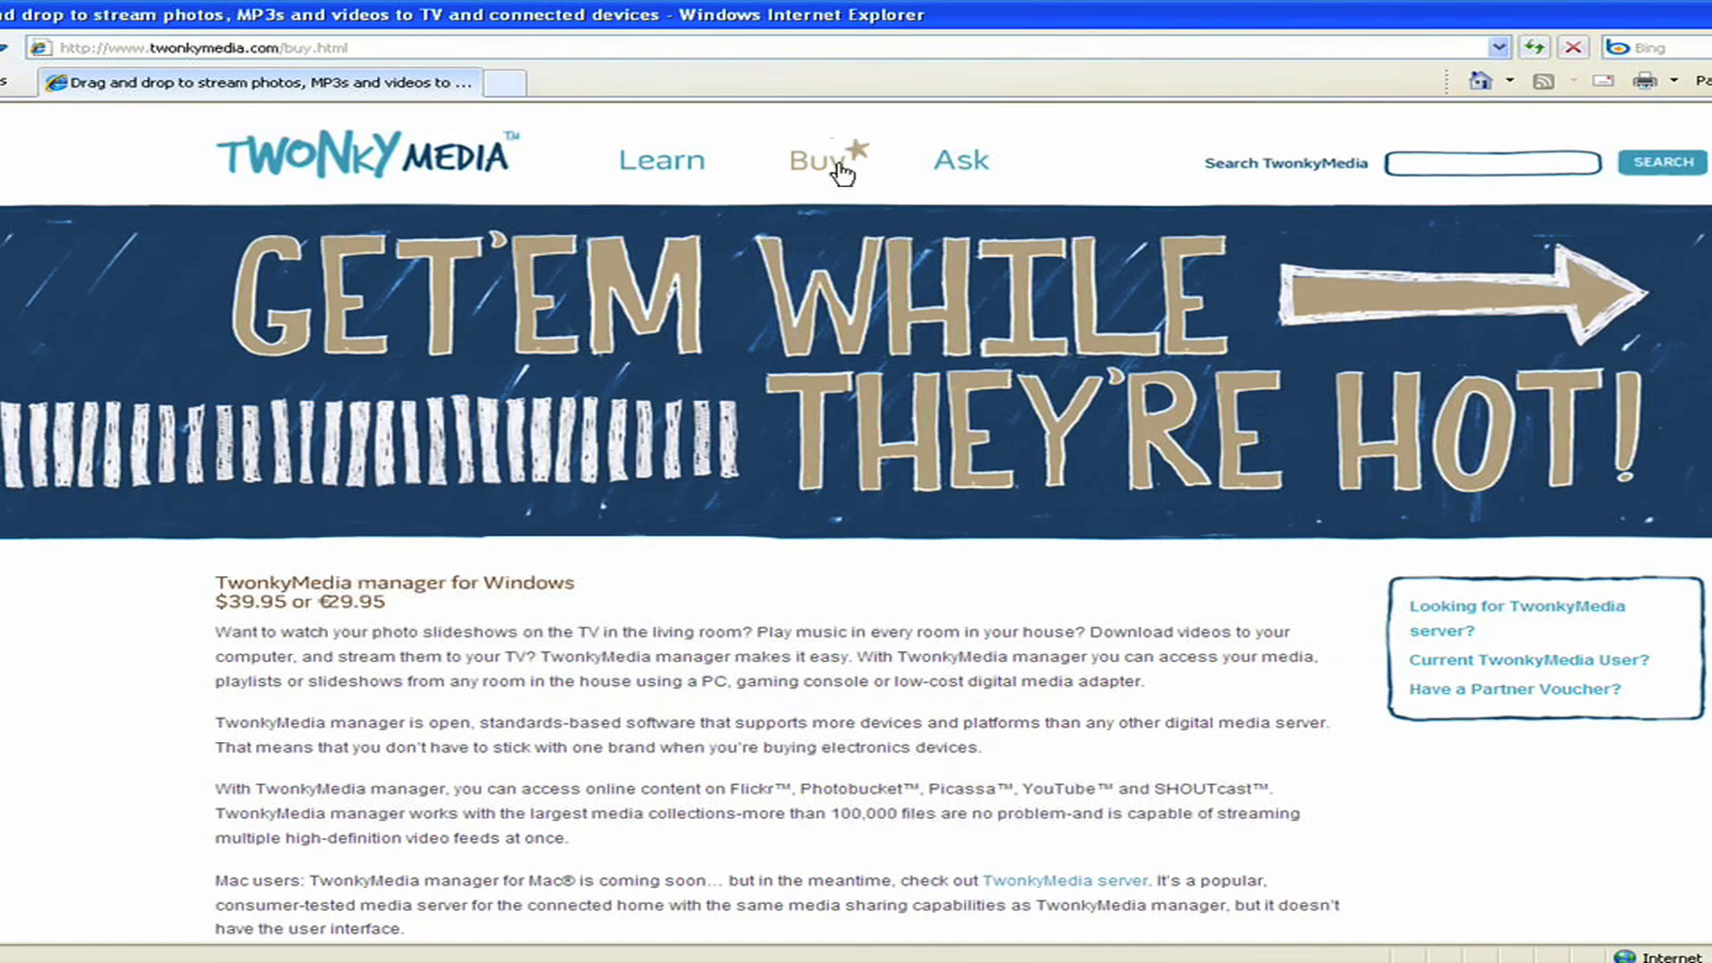
{"action": "left_click", "coordinate": [1565, 611]}
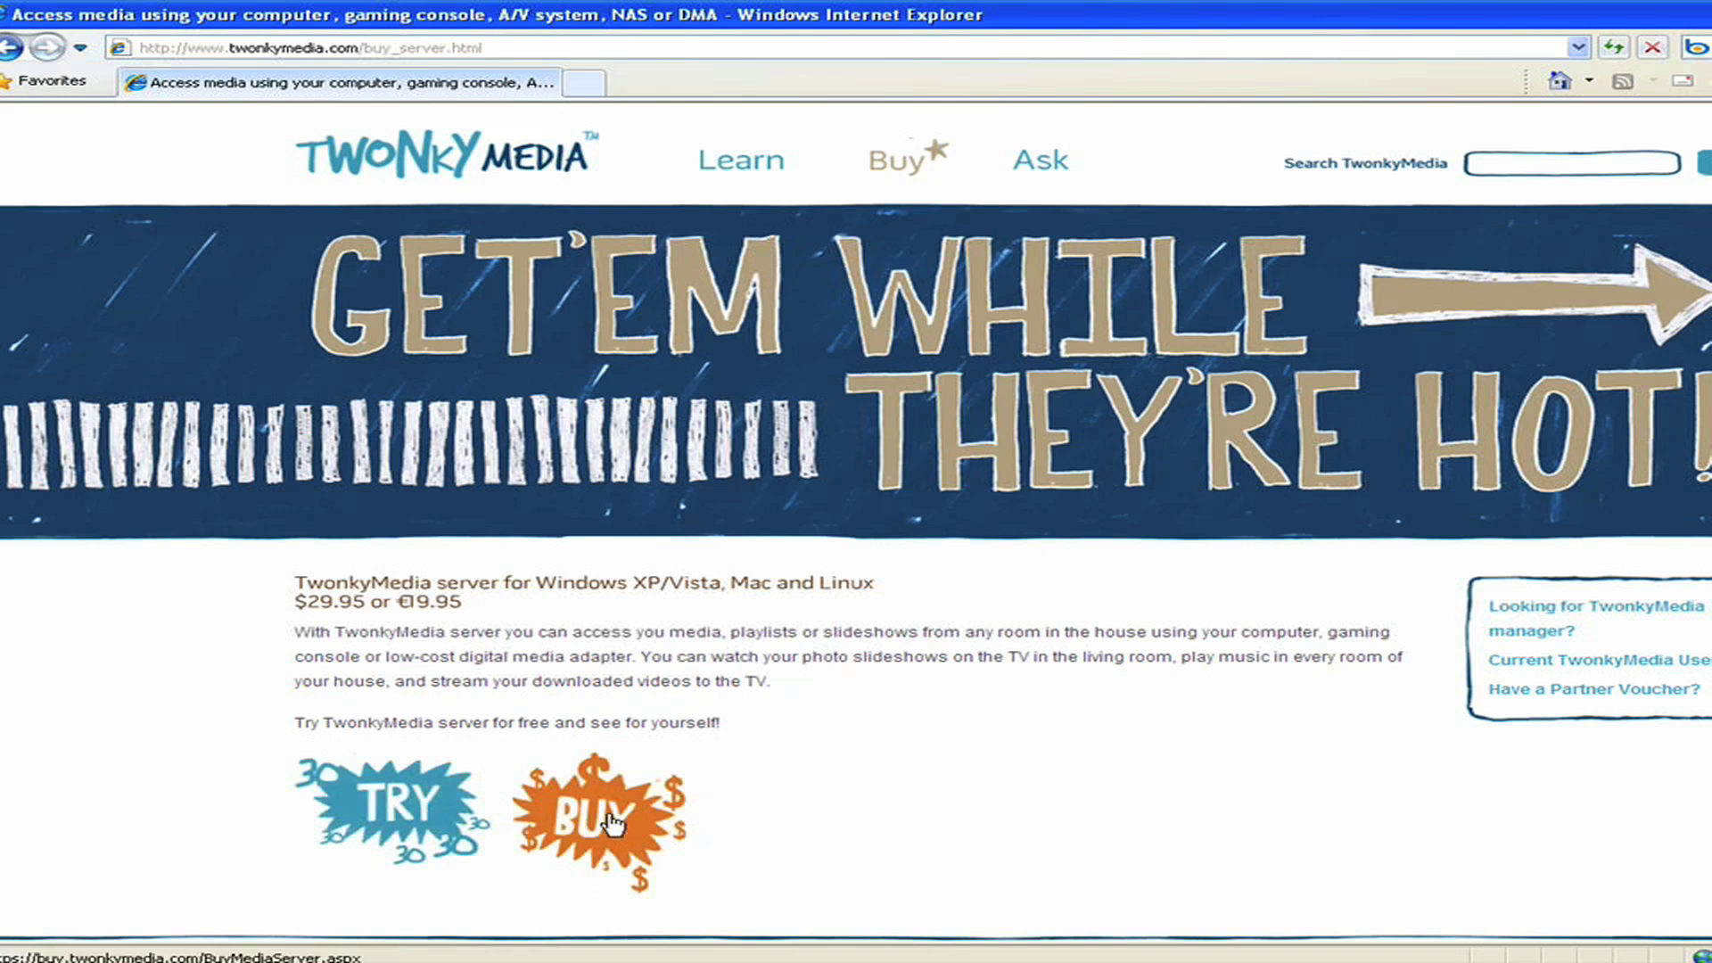
{"action": "left_click", "coordinate": [401, 814]}
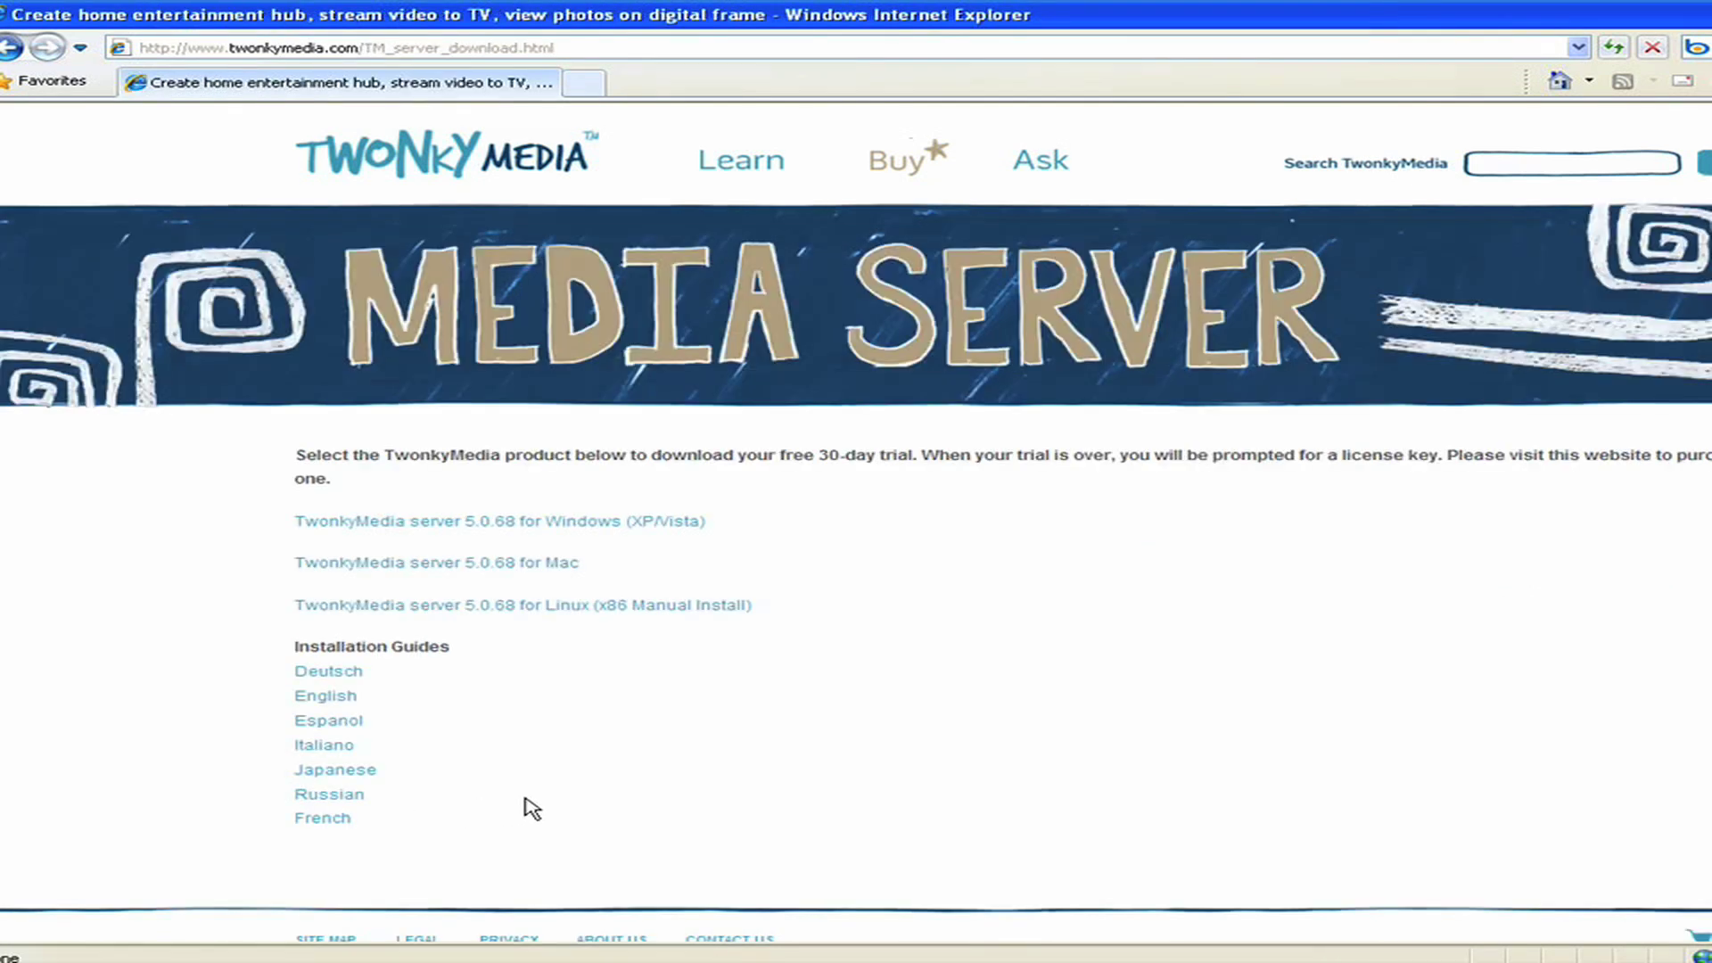
{"action": "left_click", "coordinate": [561, 522]}
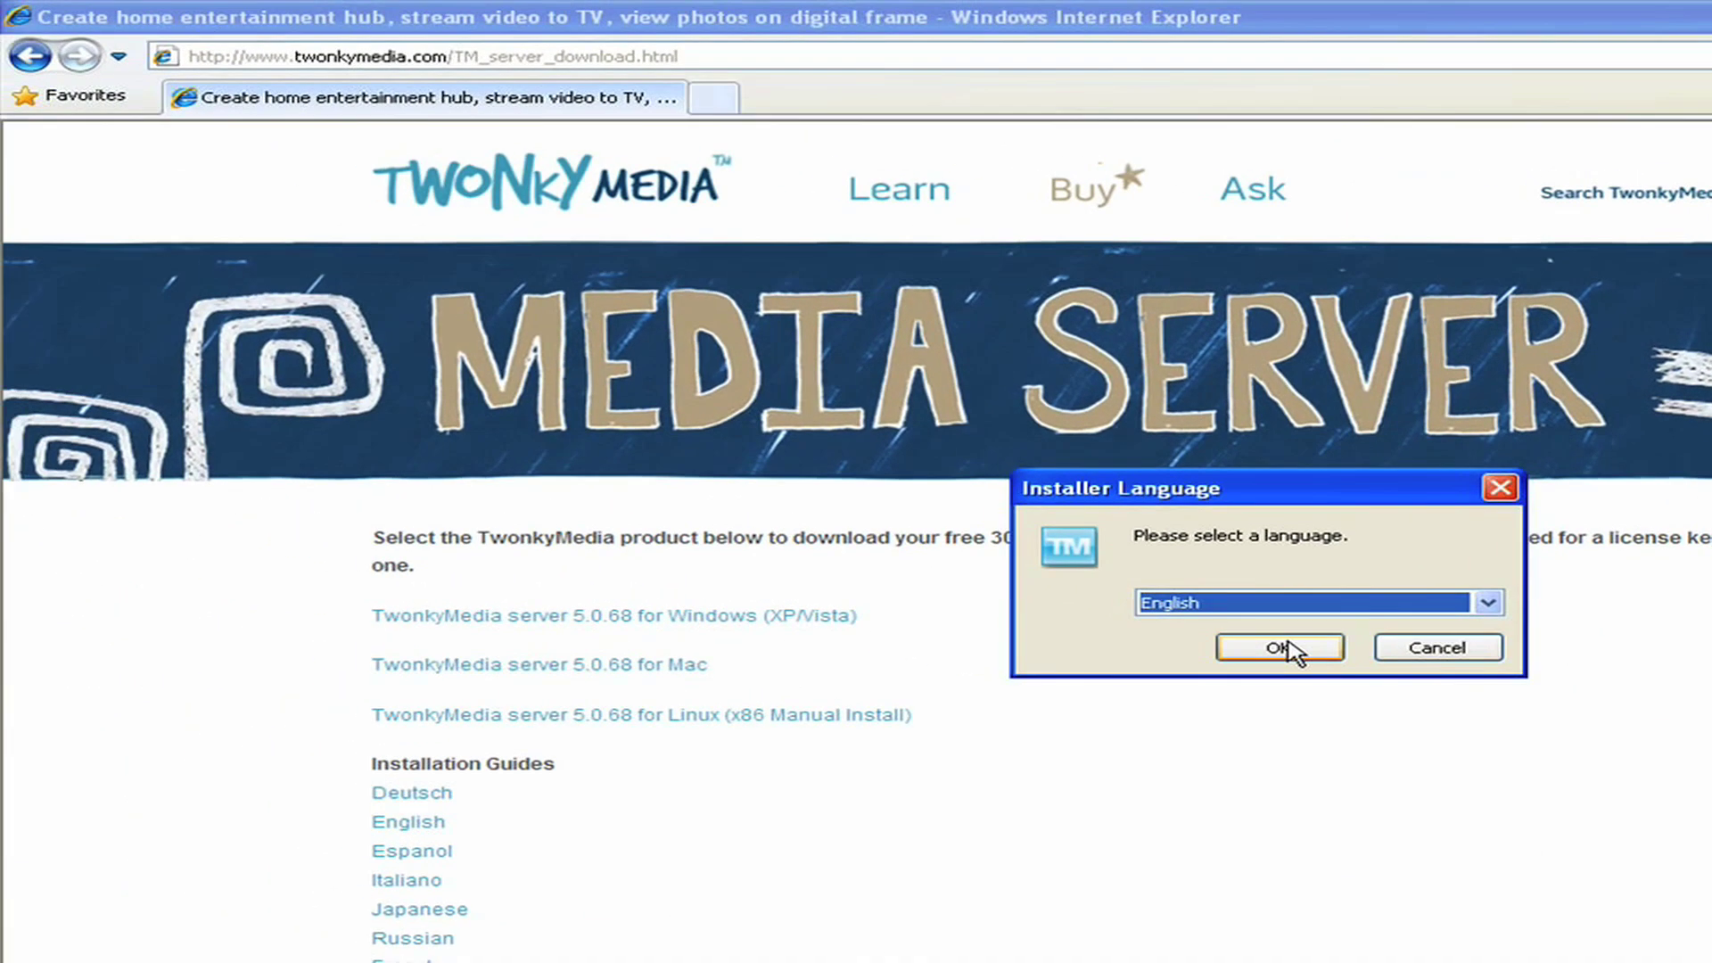
- Choose English as the installer language and start the TwonkyMedia setup
{"action": "left_click", "coordinate": [1488, 604]}
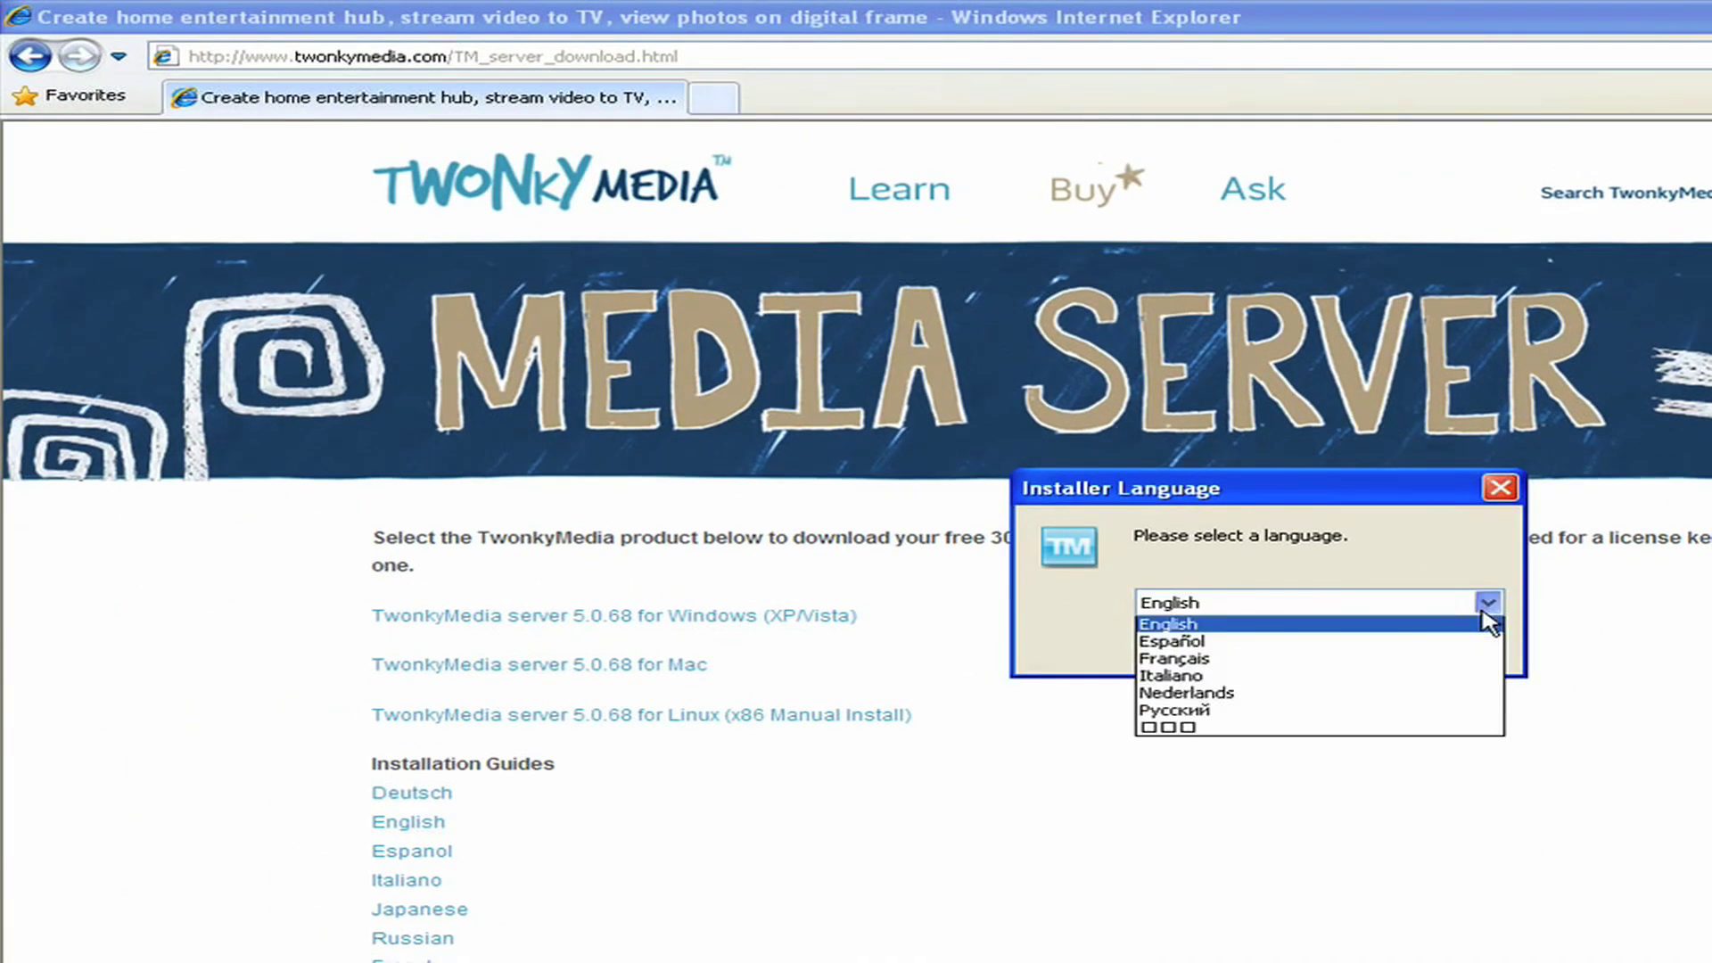
{"action": "left_click", "coordinate": [1484, 608]}
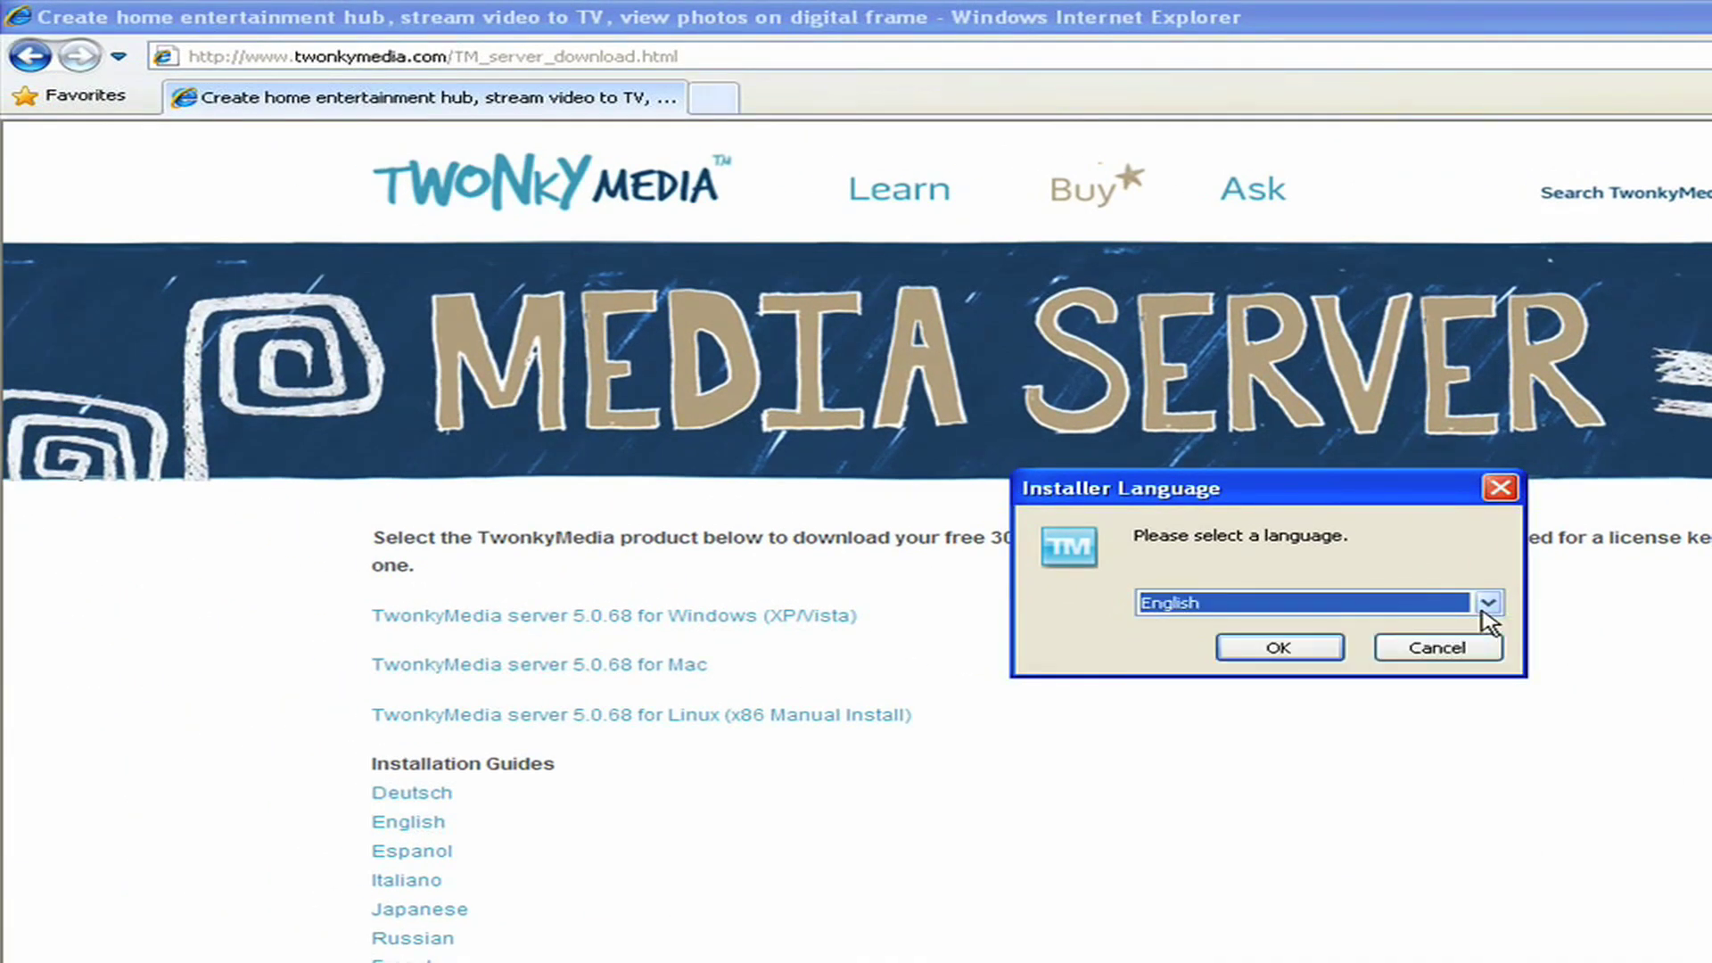
{"action": "left_click", "coordinate": [1307, 650]}
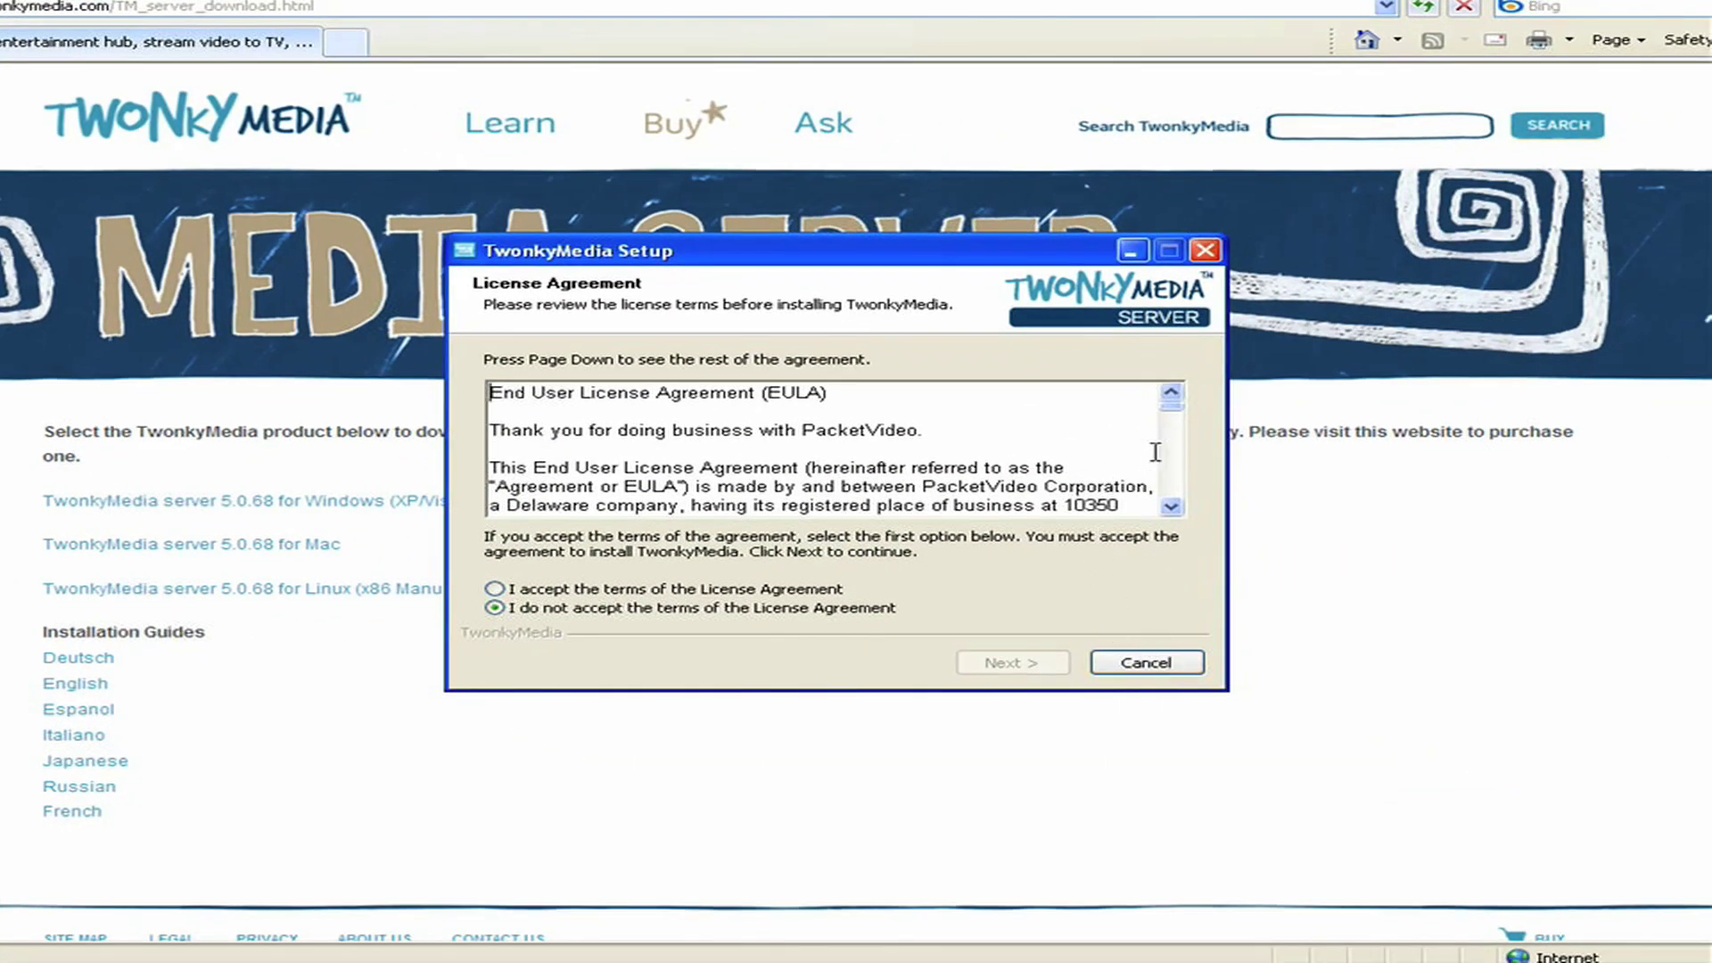
- Accept the license agreement and proceed with the trial version without entering a license key
{"action": "left_click", "coordinate": [656, 591]}
{"action": "left_click", "coordinate": [1018, 675]}
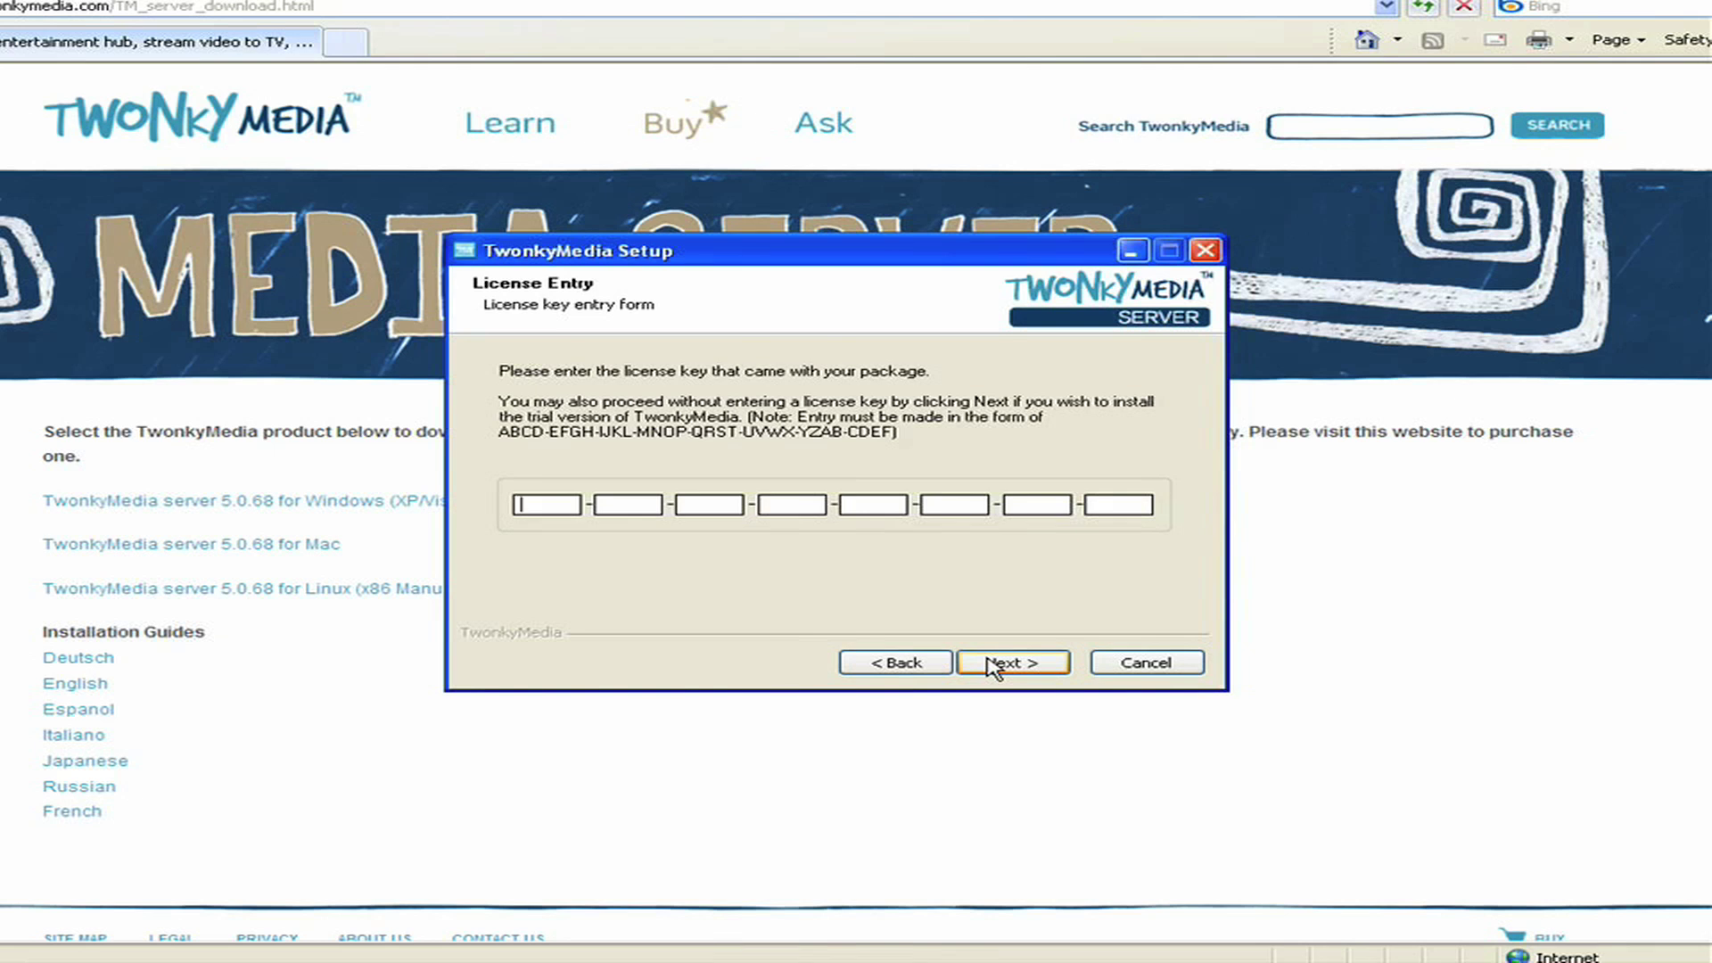
{"action": "left_click", "coordinate": [993, 669]}
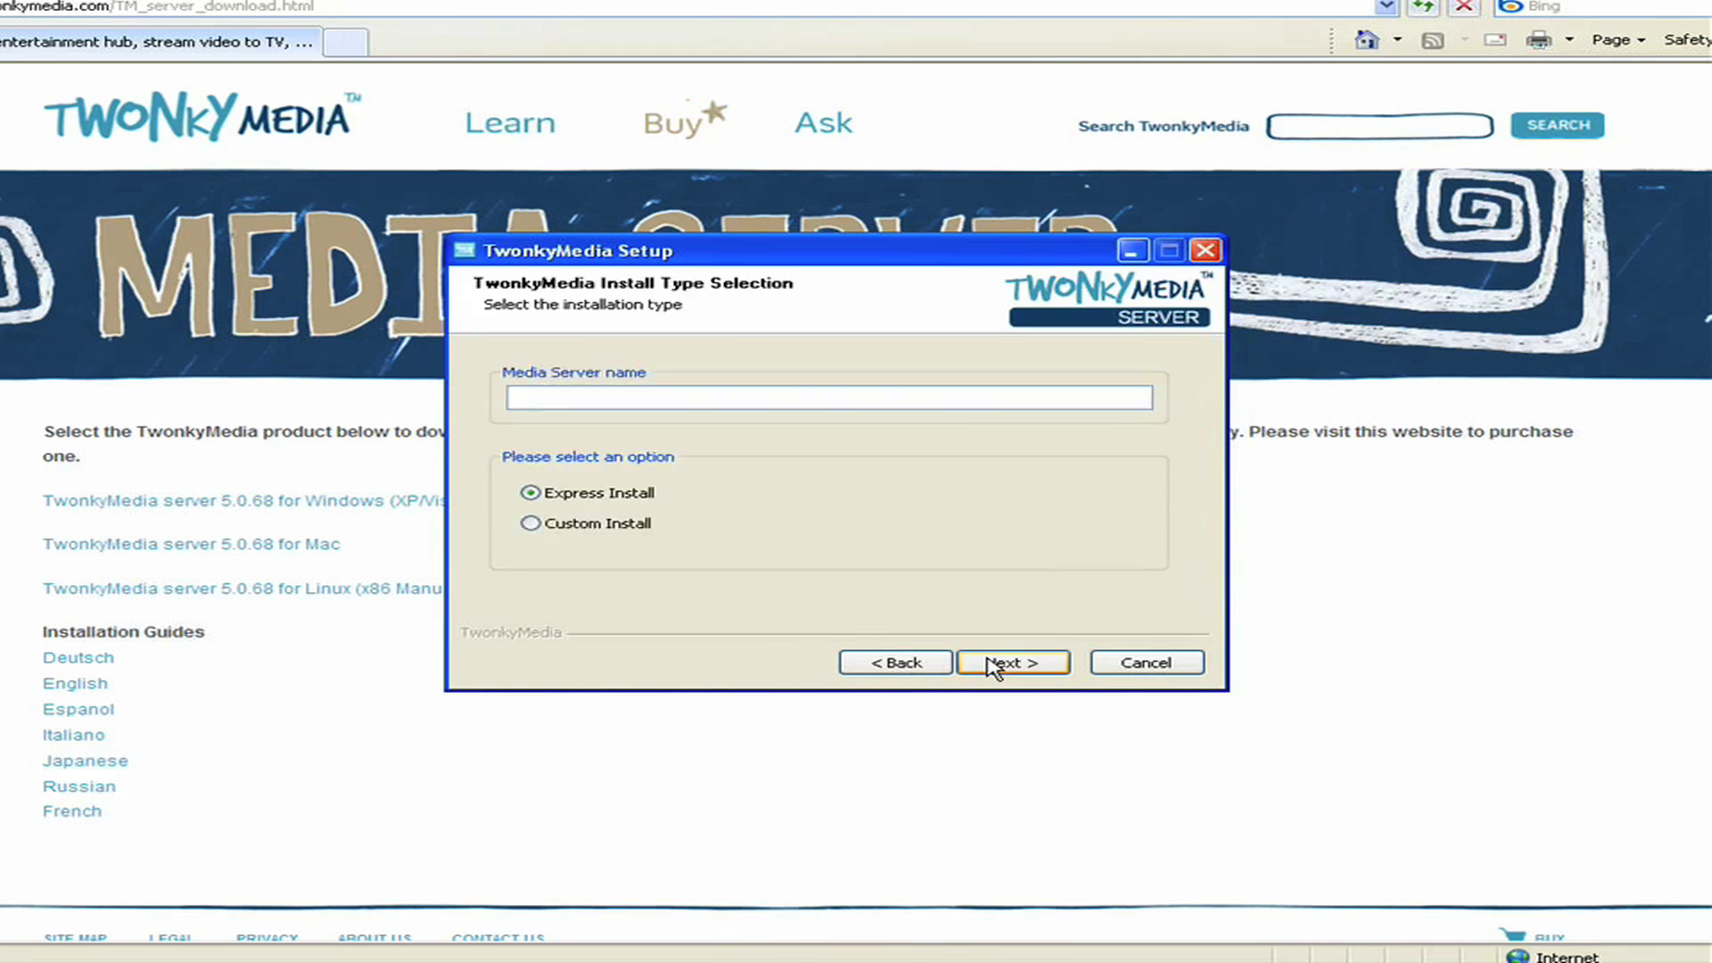
- Name the media server "My Twonky Server", run the Express Install and close the finished setup
{"action": "left_click", "coordinate": [568, 393]}
{"action": "type", "text": "My Twonky Server"}
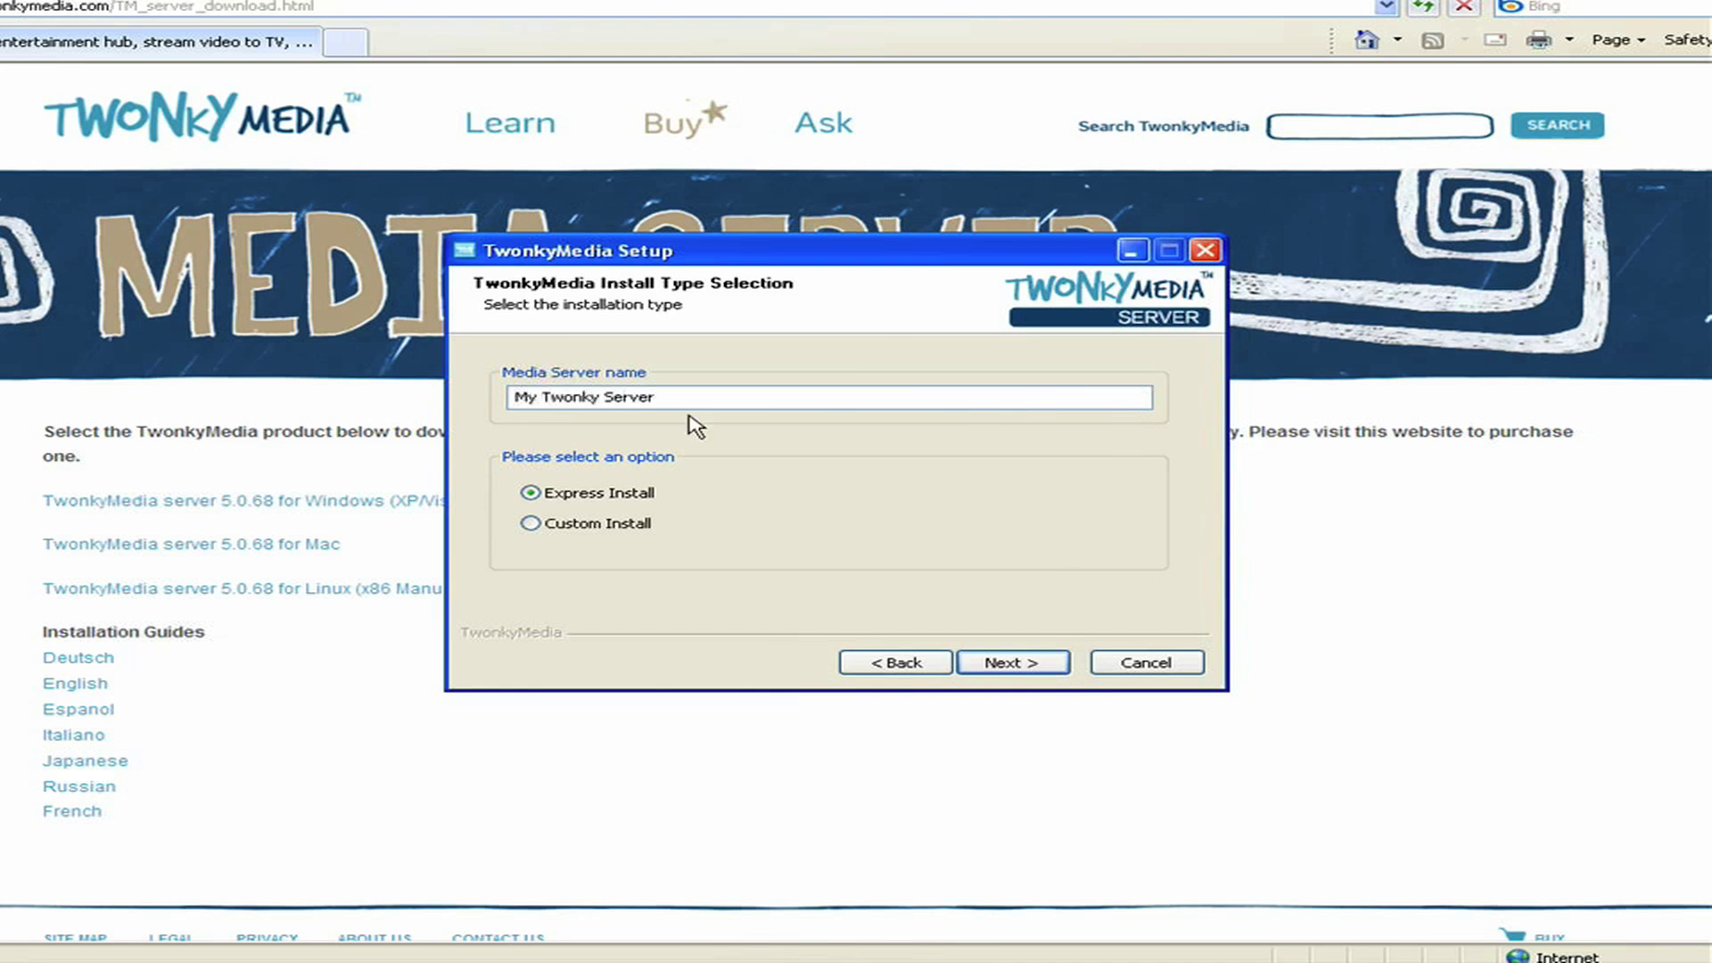
{"action": "left_click", "coordinate": [1017, 668]}
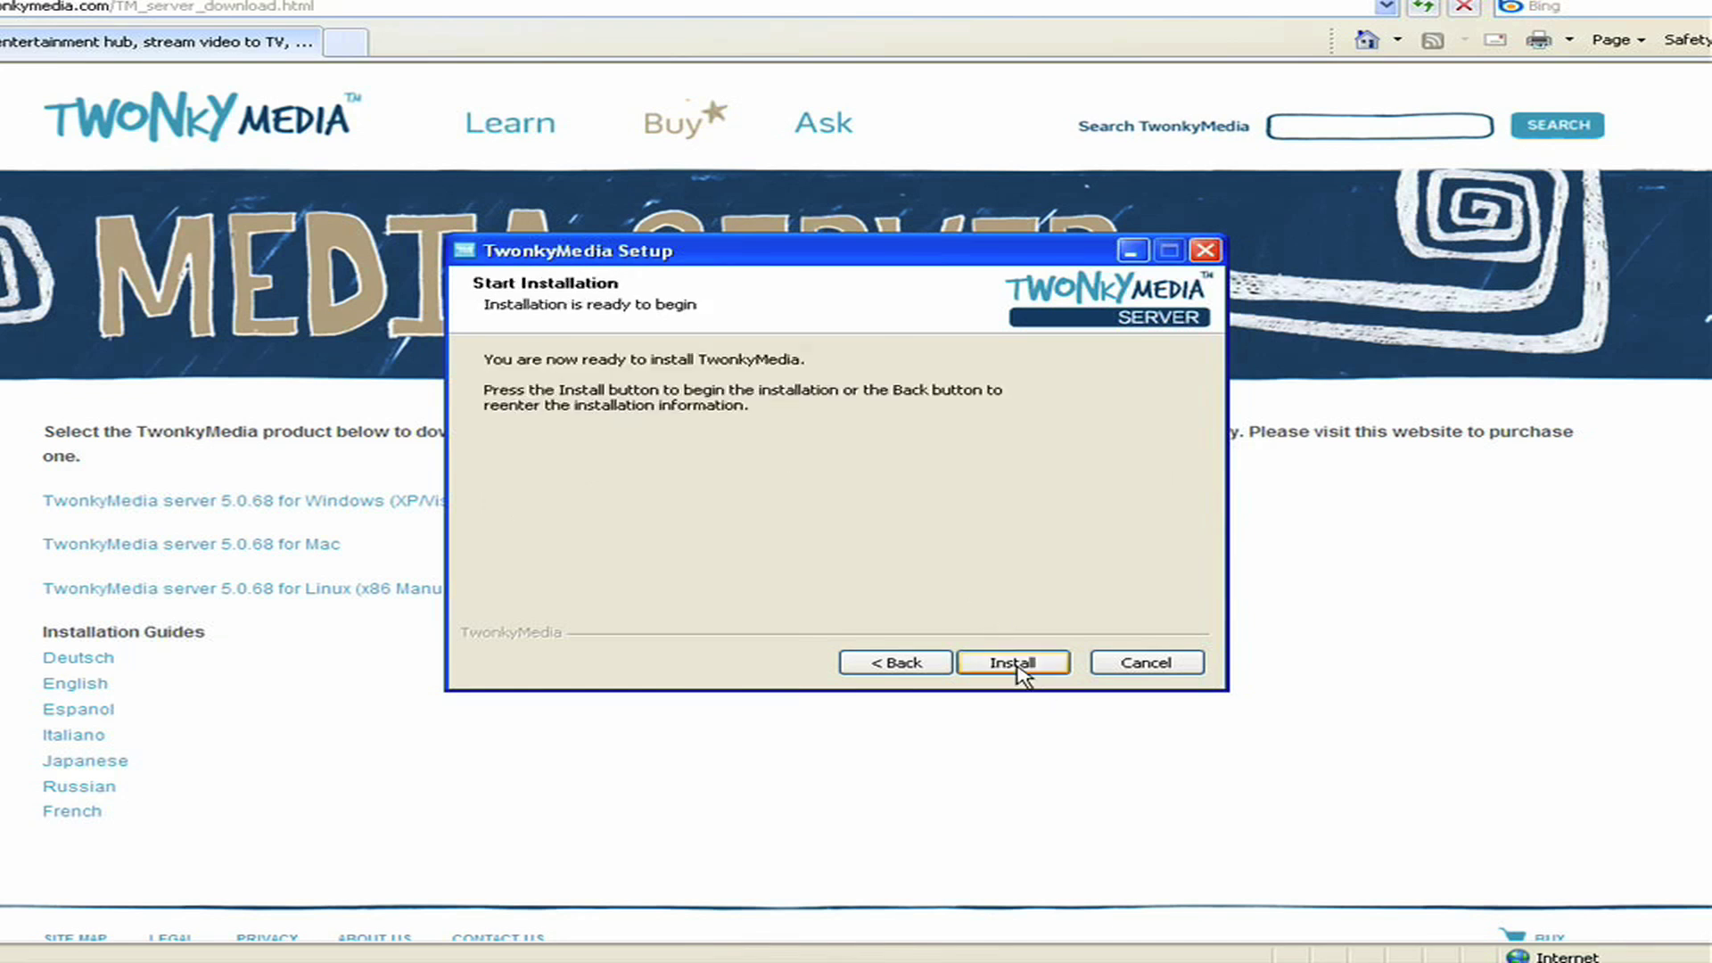
{"action": "left_click", "coordinate": [1014, 665]}
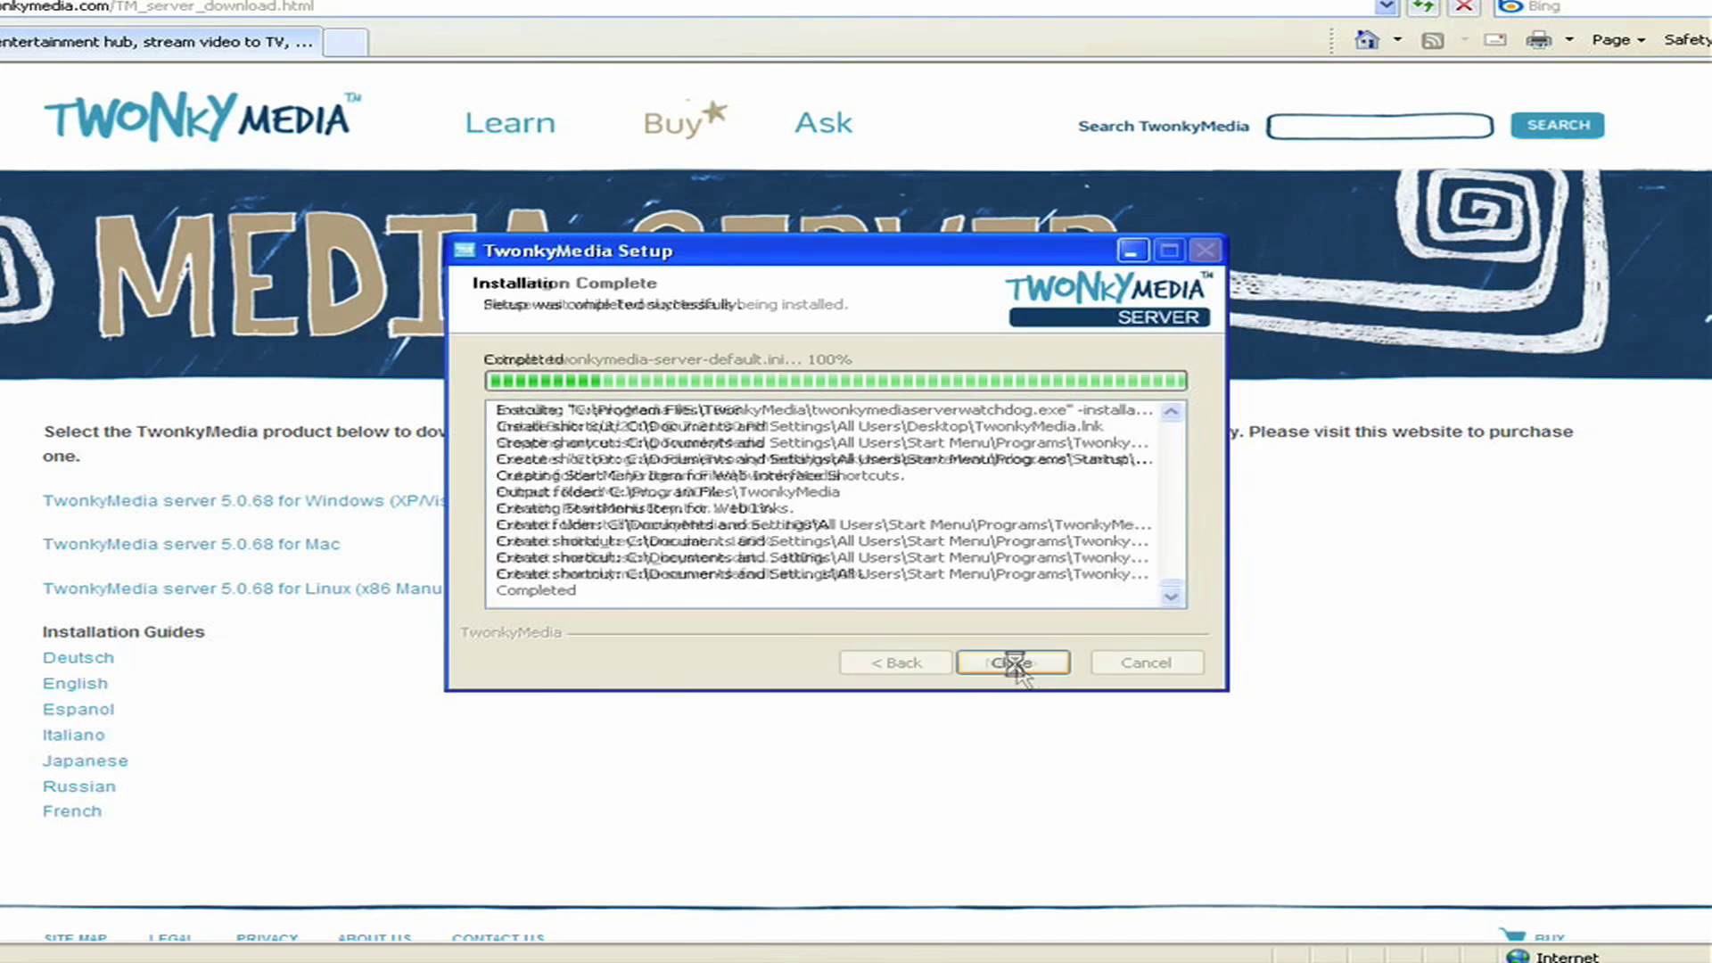
{"action": "left_click", "coordinate": [1017, 666]}
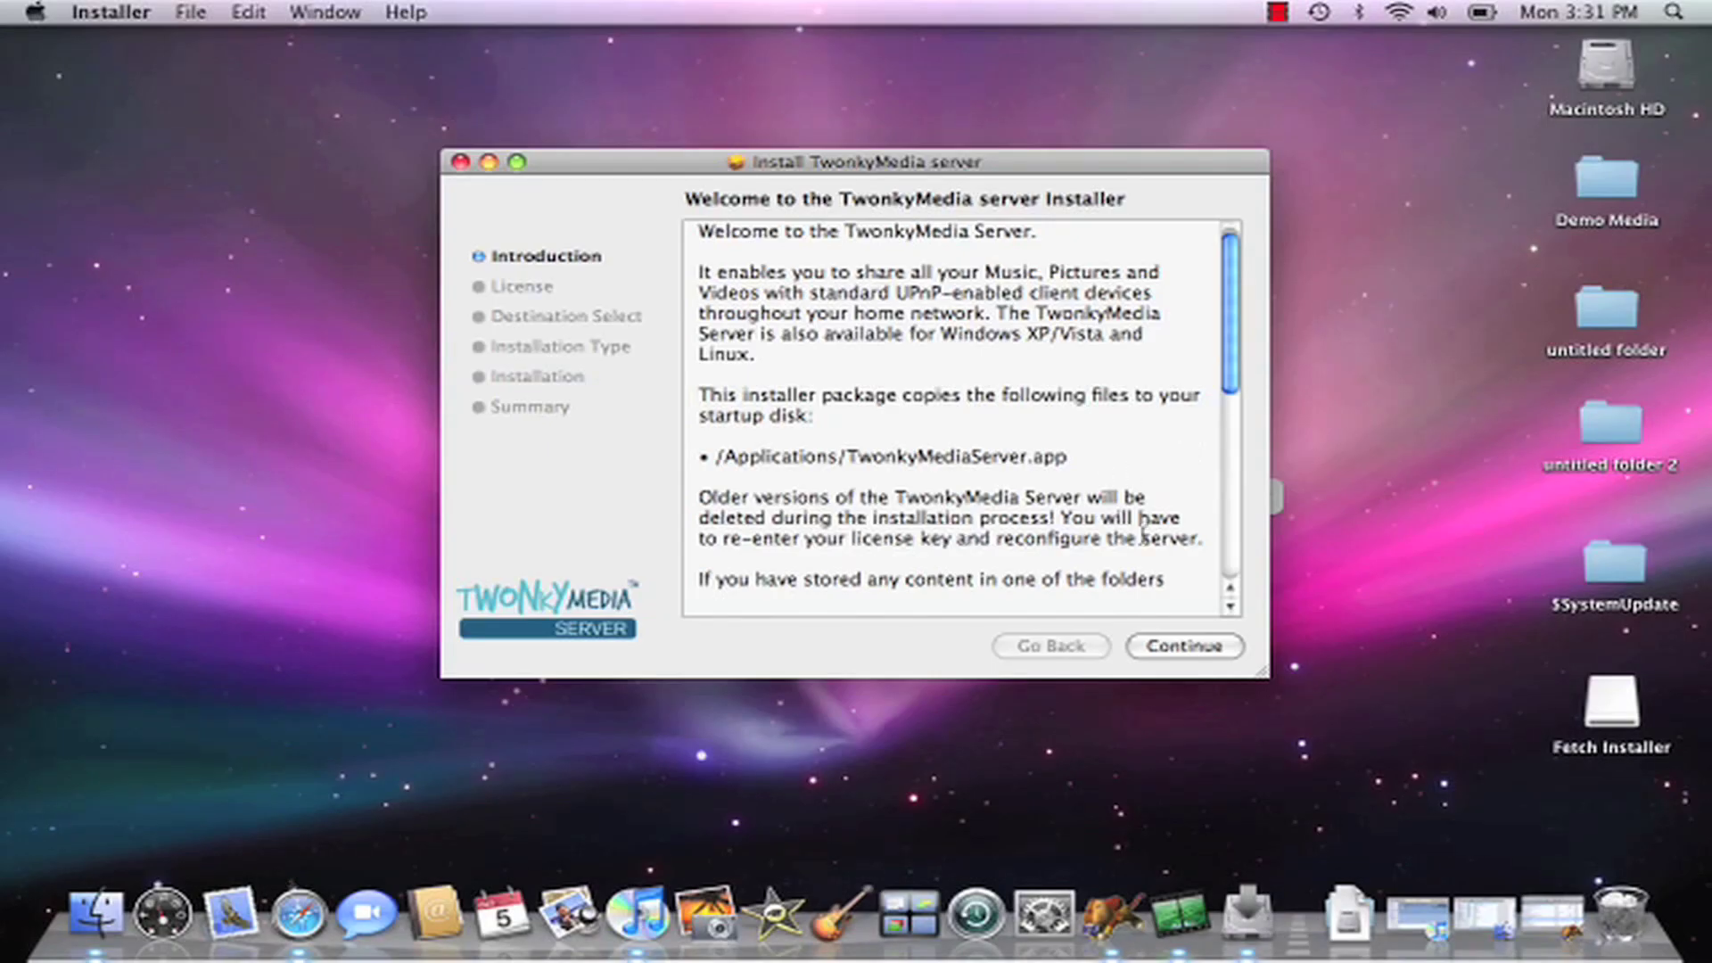
- Switch to the TwonkyMedia server installer on the Mac, read through the English license agreement and agree to it
{"action": "left_click", "coordinate": [1212, 640]}
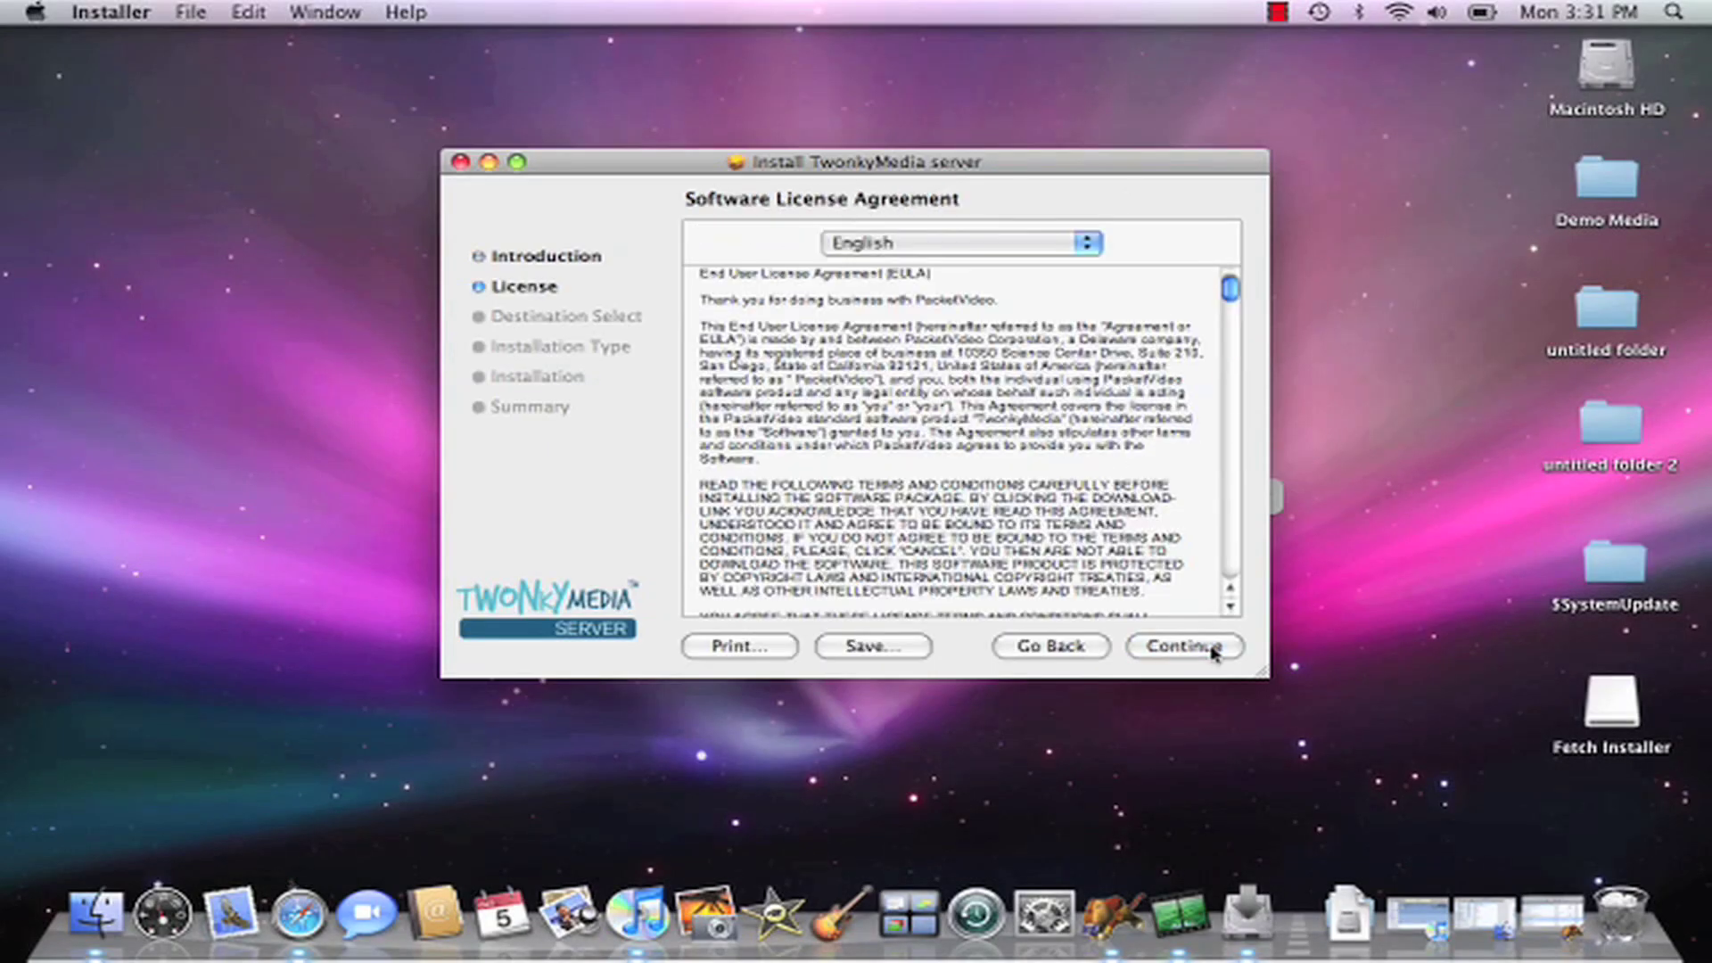
{"action": "left_click", "coordinate": [1100, 250]}
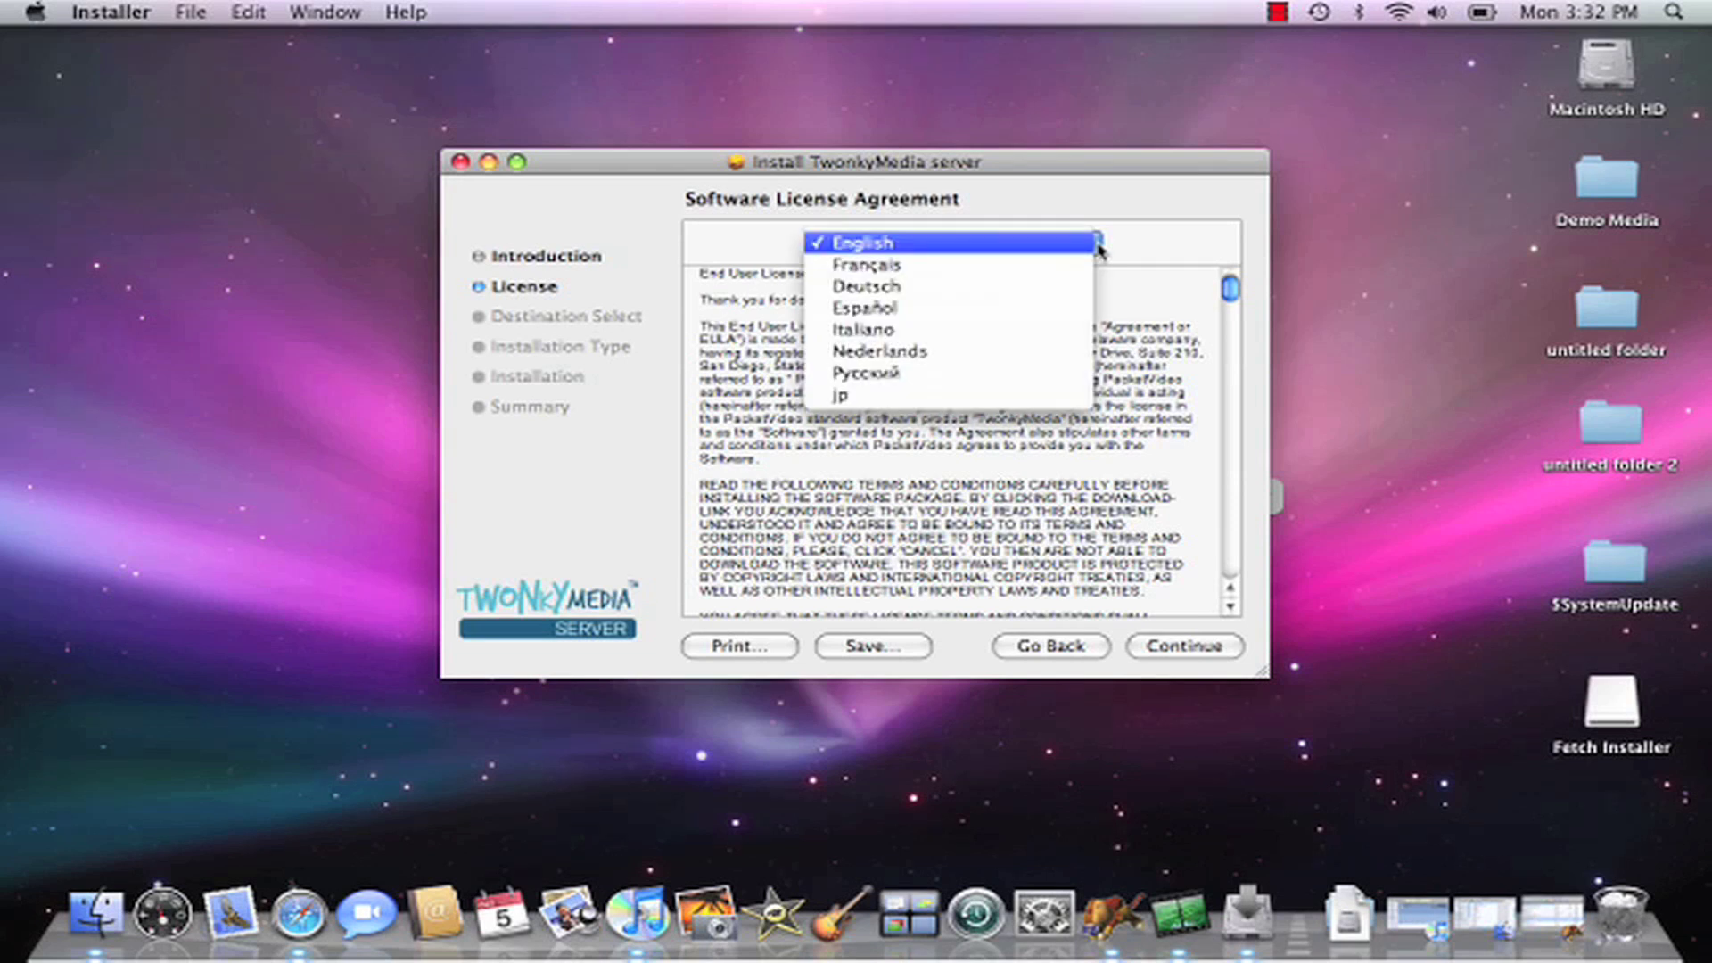
{"action": "left_click", "coordinate": [1100, 250]}
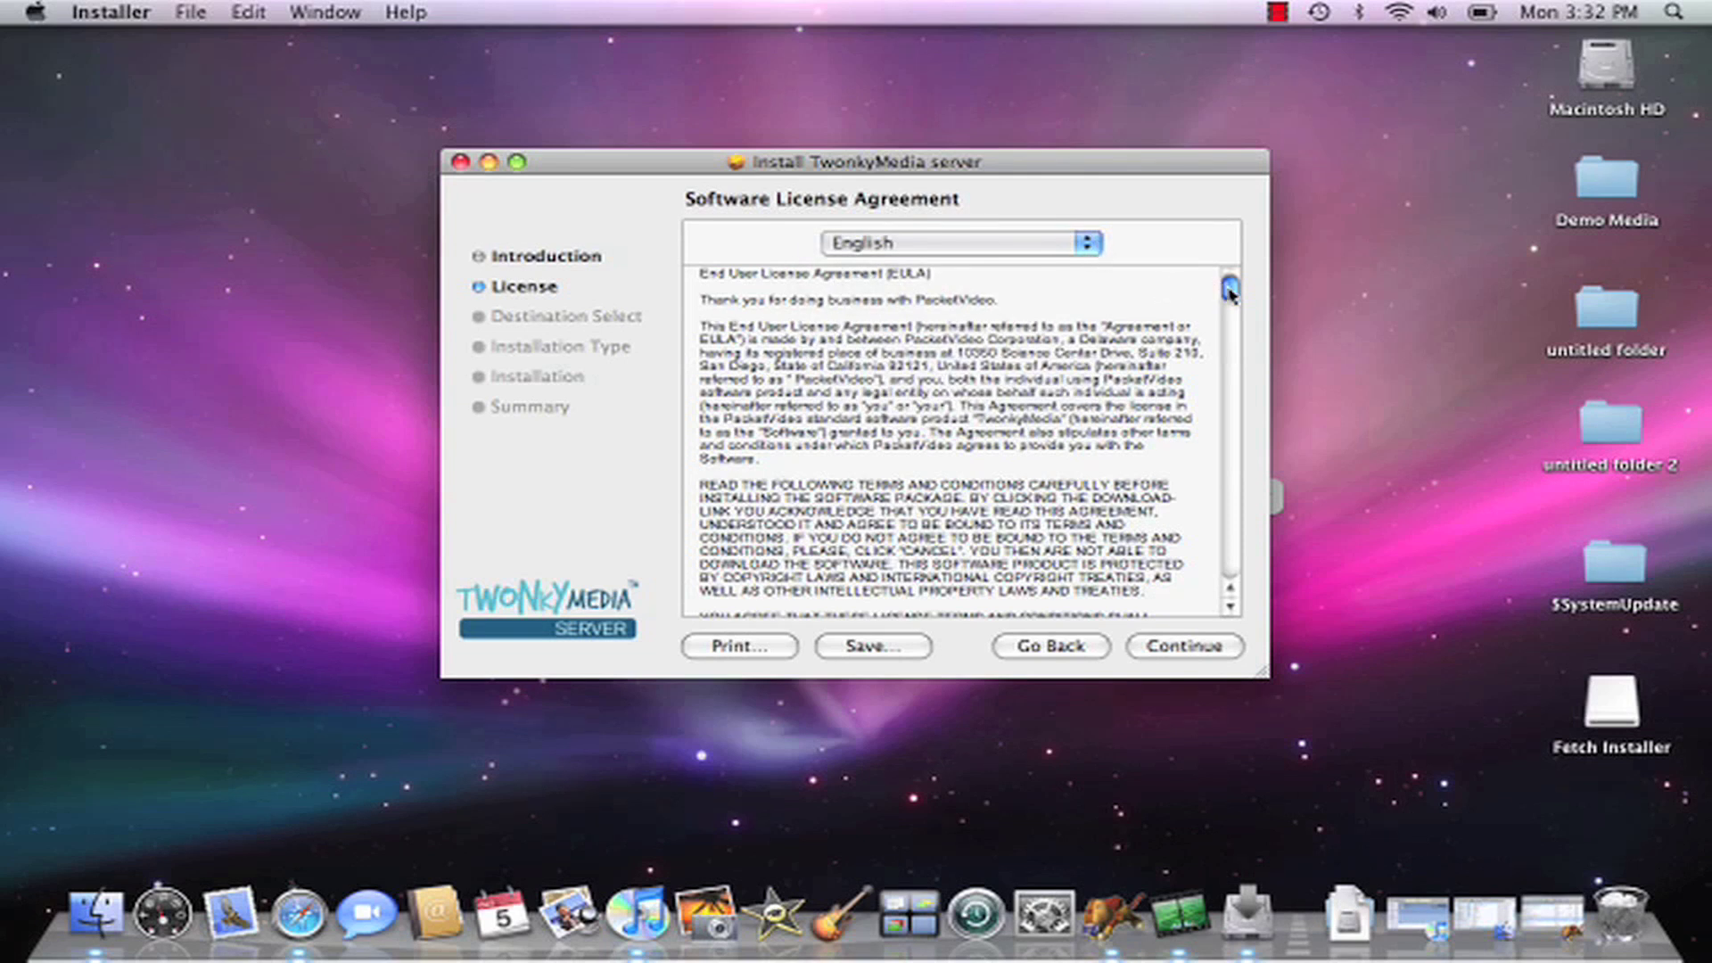
{"action": "left_click_drag", "start_coordinate": [1230, 288], "coordinate": [1230, 563]}
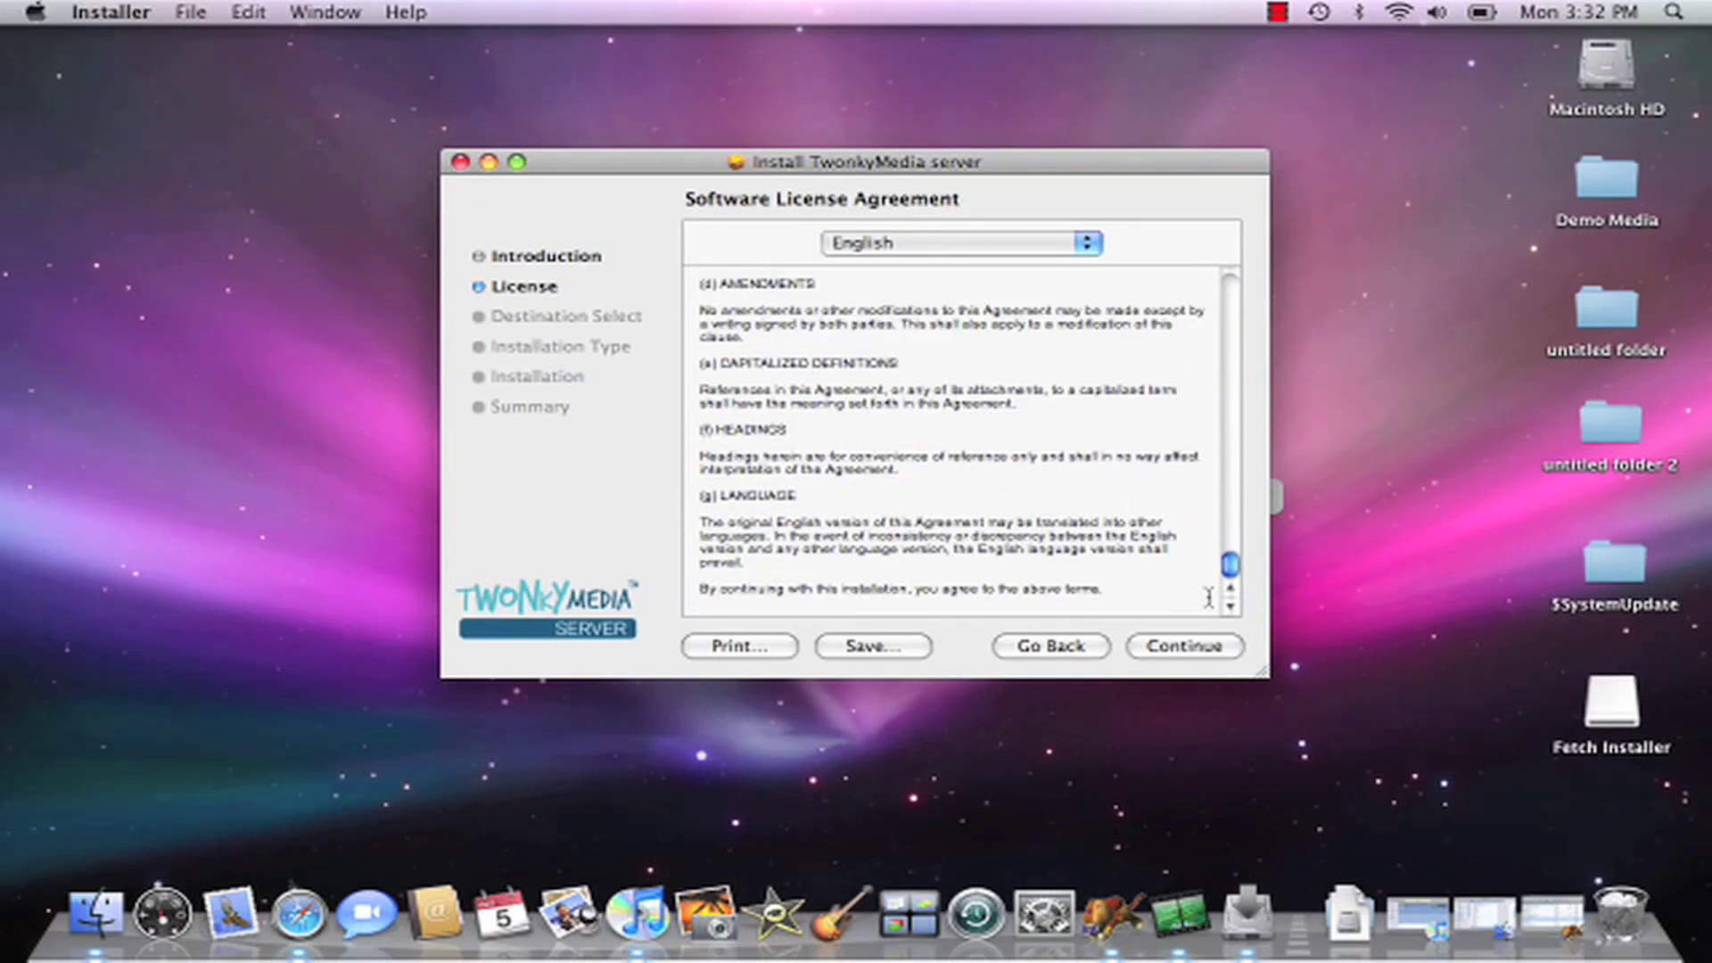
{"action": "left_click", "coordinate": [1192, 648]}
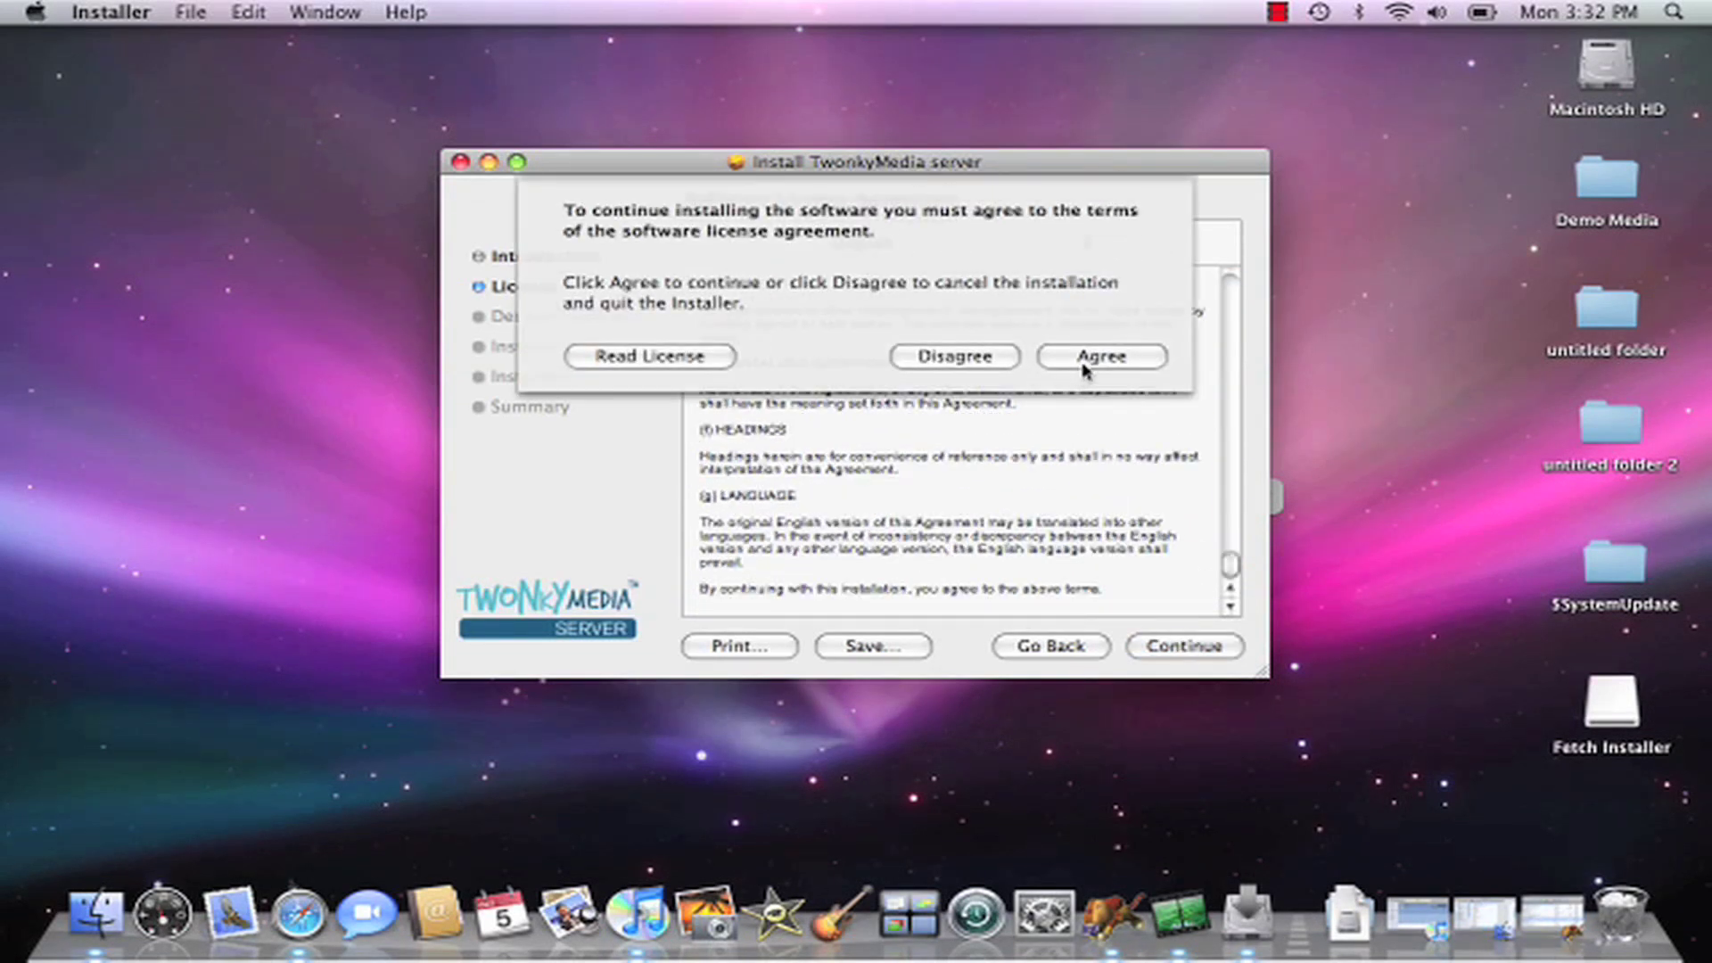
{"action": "left_click", "coordinate": [1087, 365]}
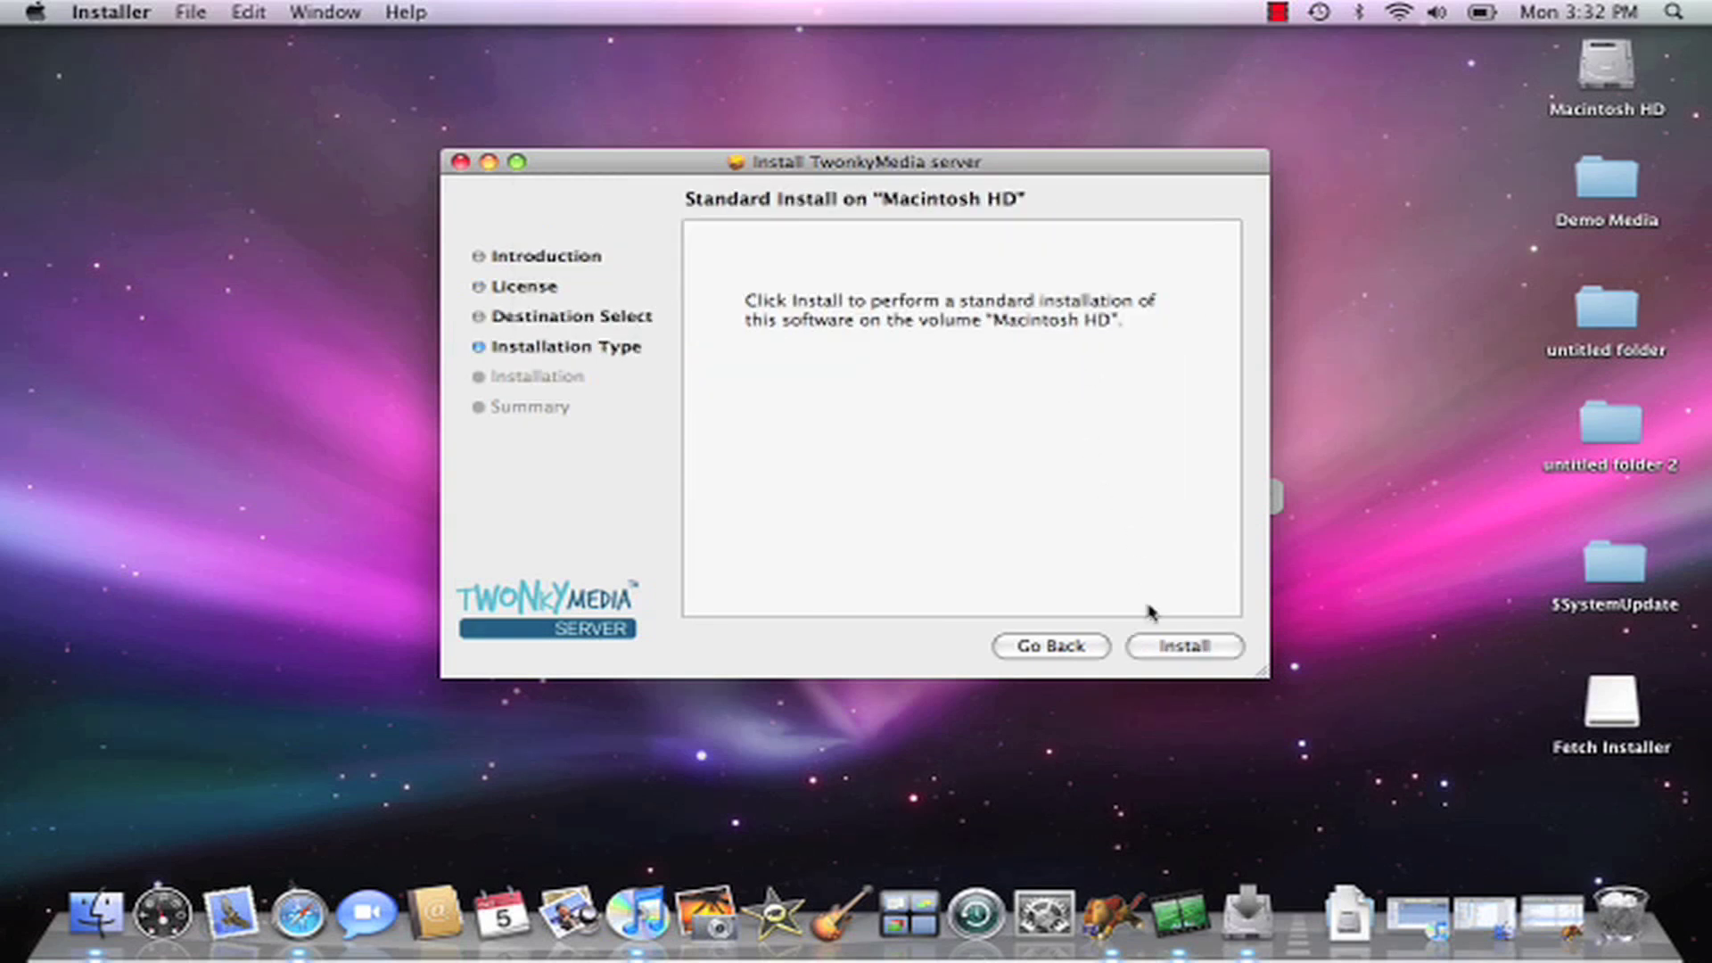
- Run the standard installation on Macintosh HD, authorizing it with the account password
{"action": "left_click", "coordinate": [1166, 652]}
{"action": "type", "text": "****"}
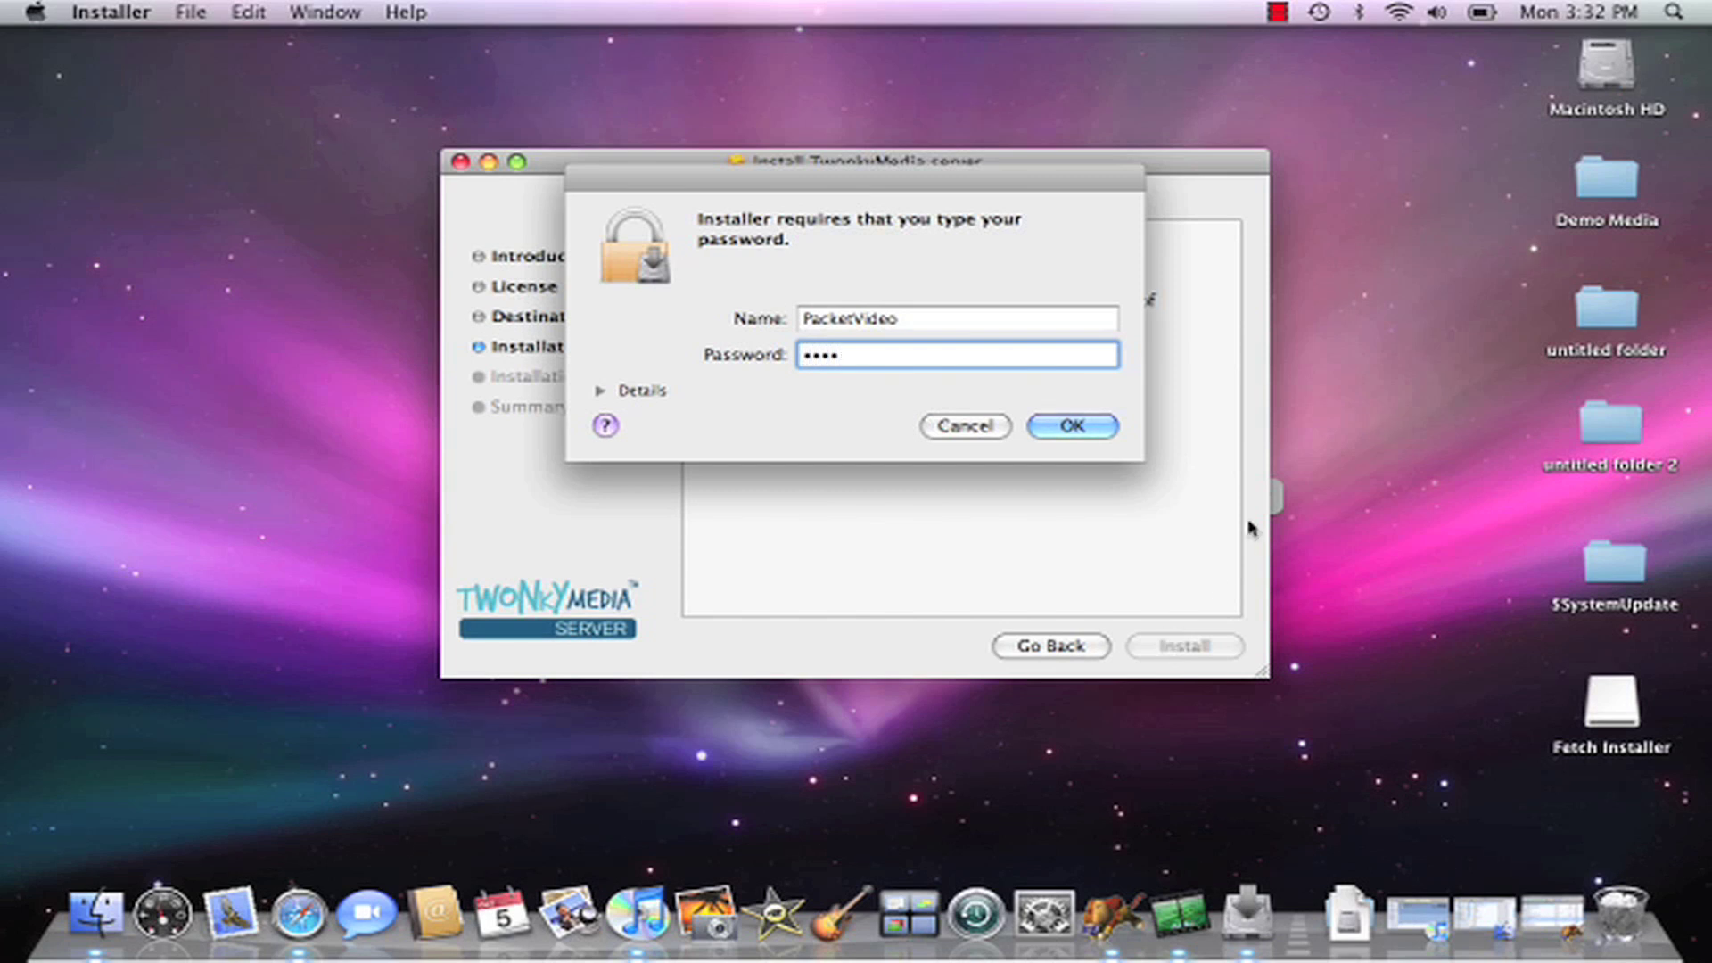
{"action": "left_click", "coordinate": [1079, 434]}
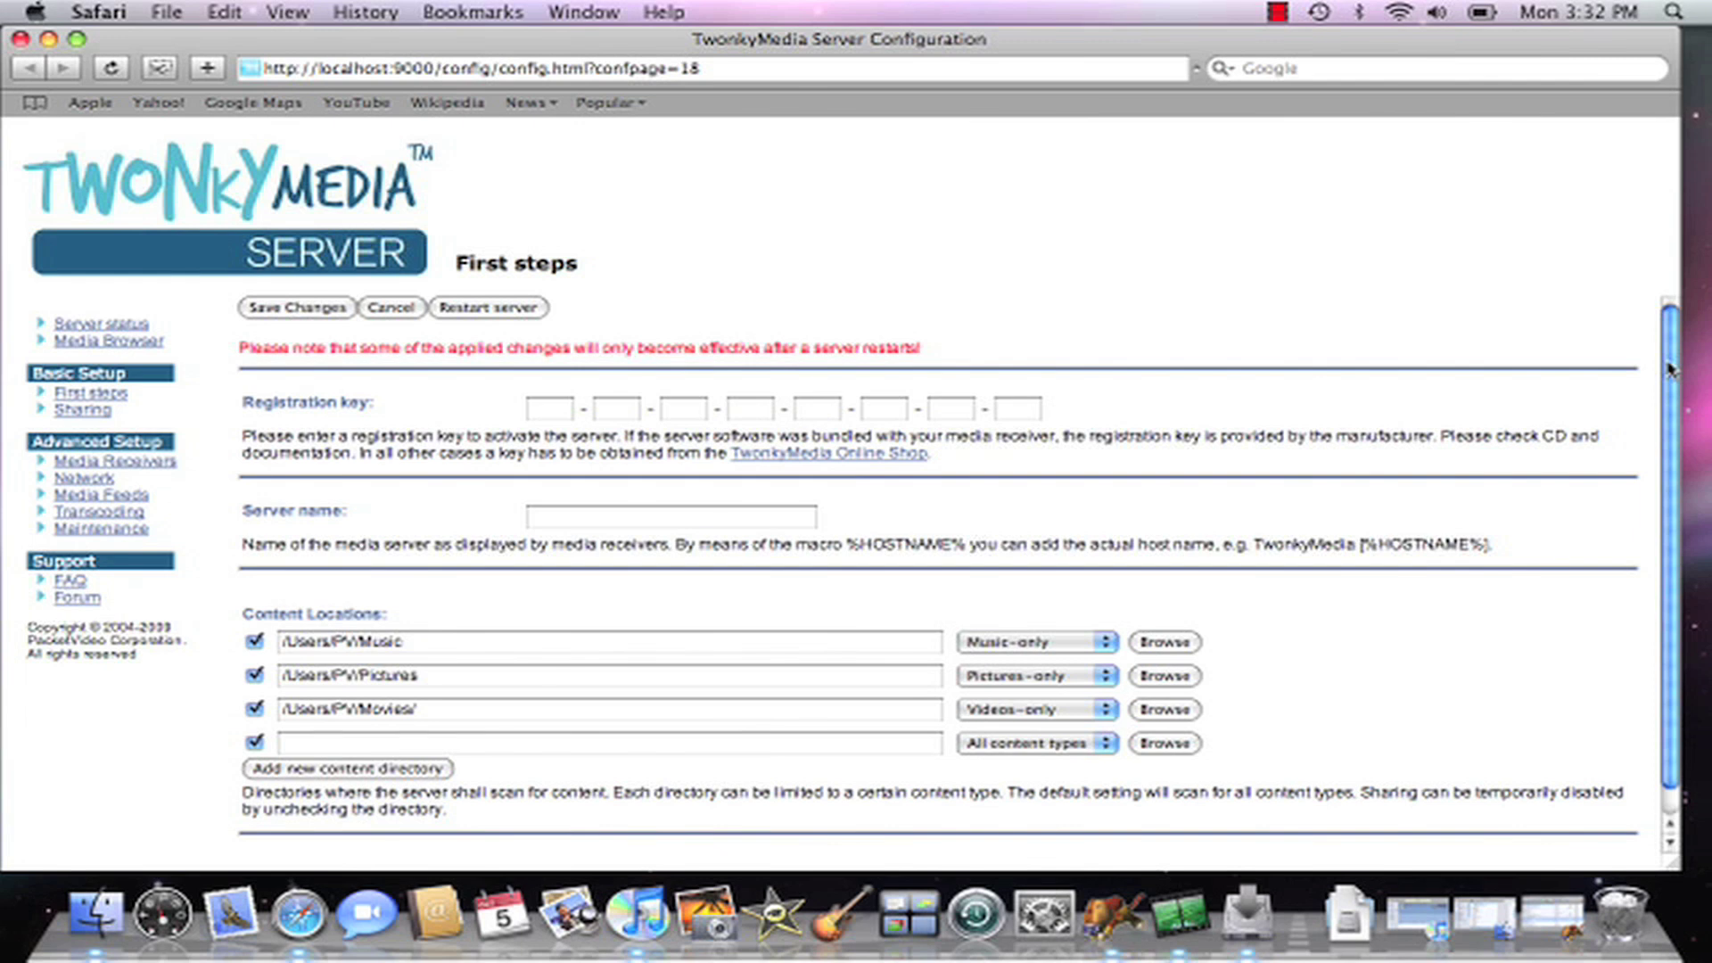
- Save the First steps configuration with My-Macbook-Twonky-Server as the server name, and restart the server through the Maintenance settings
{"action": "left_click_drag", "start_coordinate": [1670, 368], "coordinate": [1666, 398]}
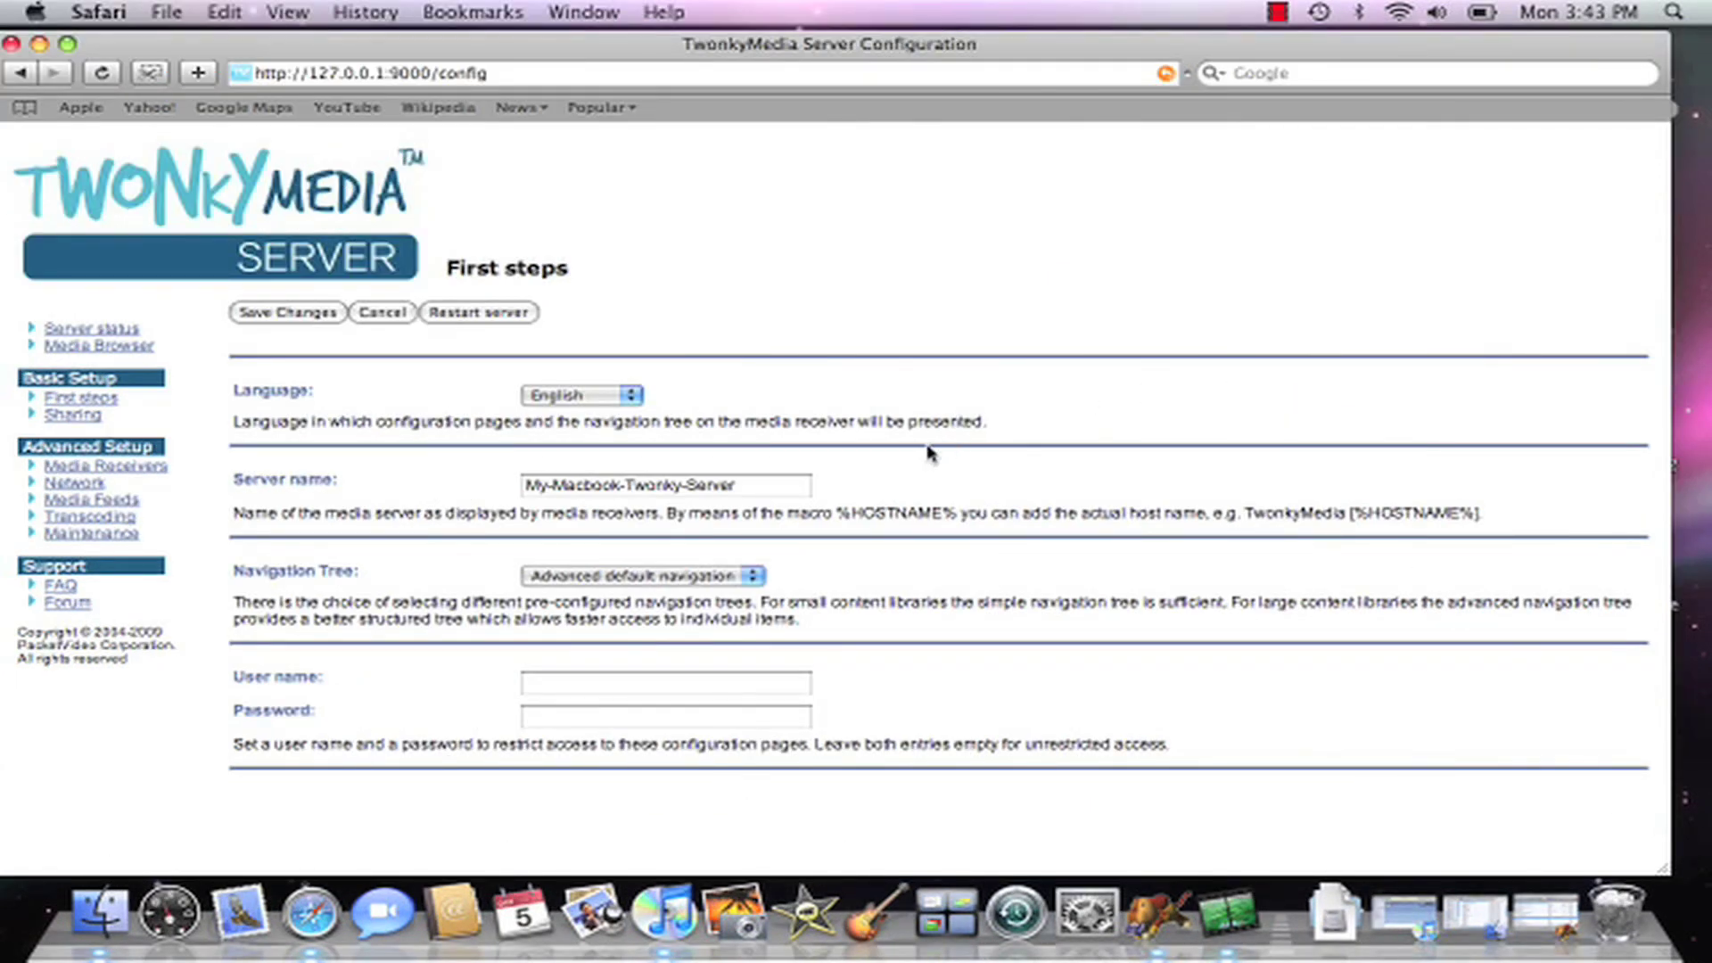
{"action": "left_click", "coordinate": [778, 489]}
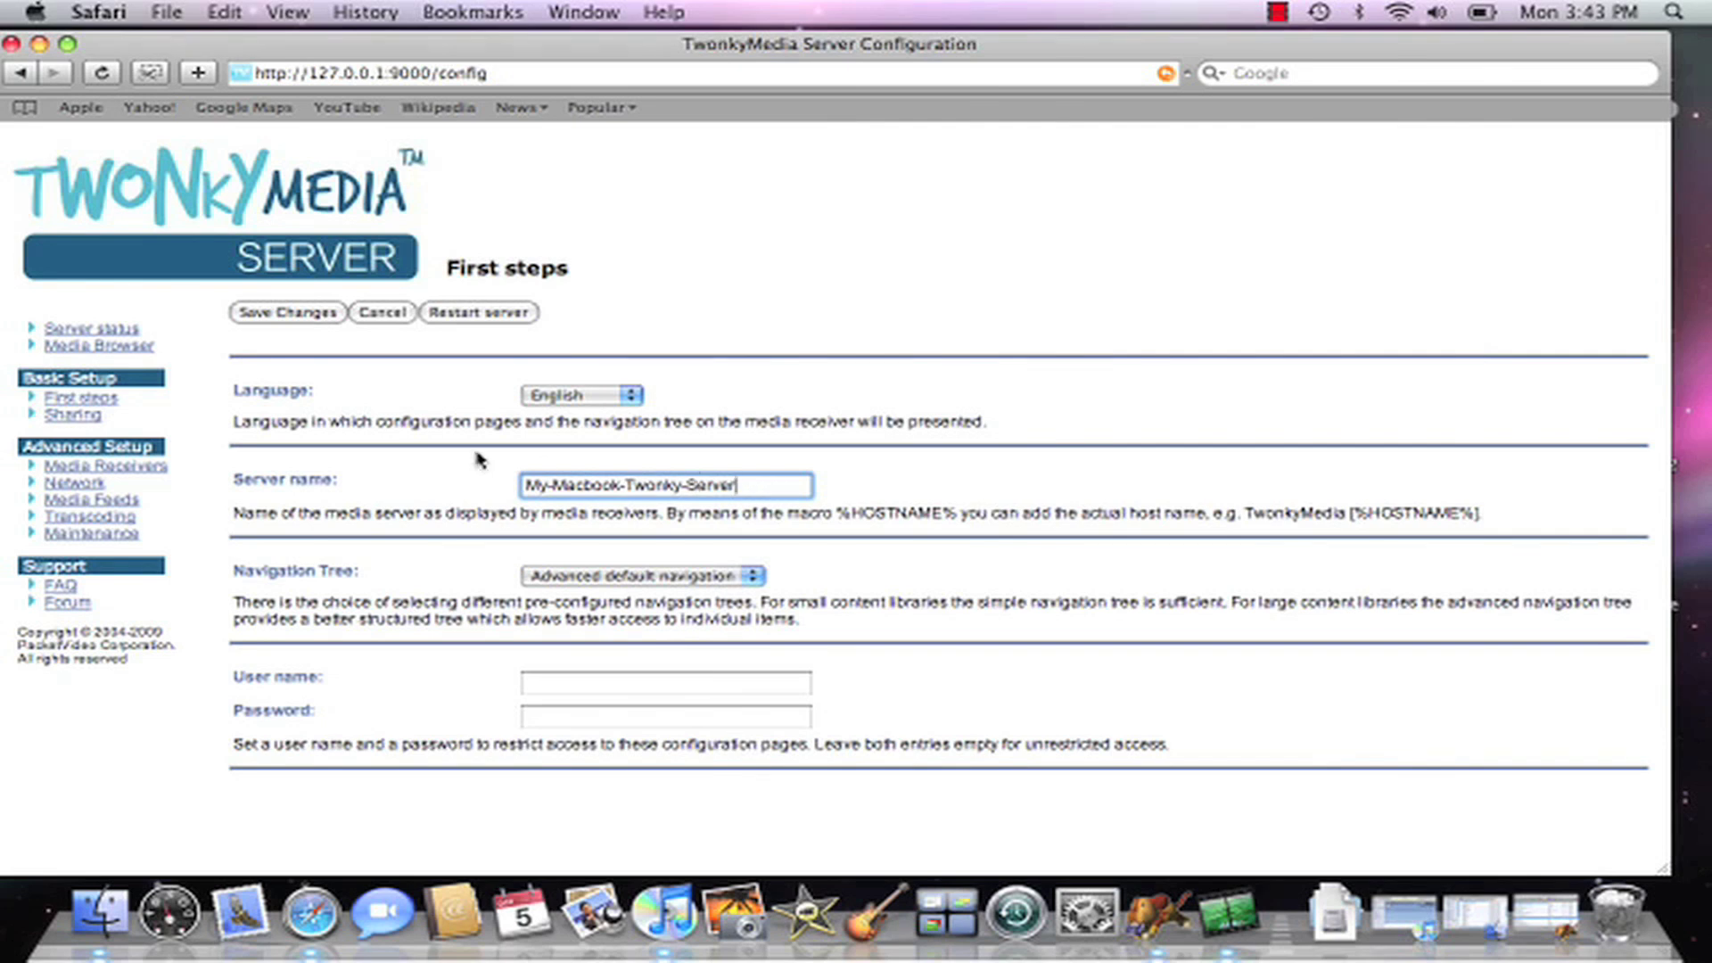
{"action": "left_click", "coordinate": [314, 313]}
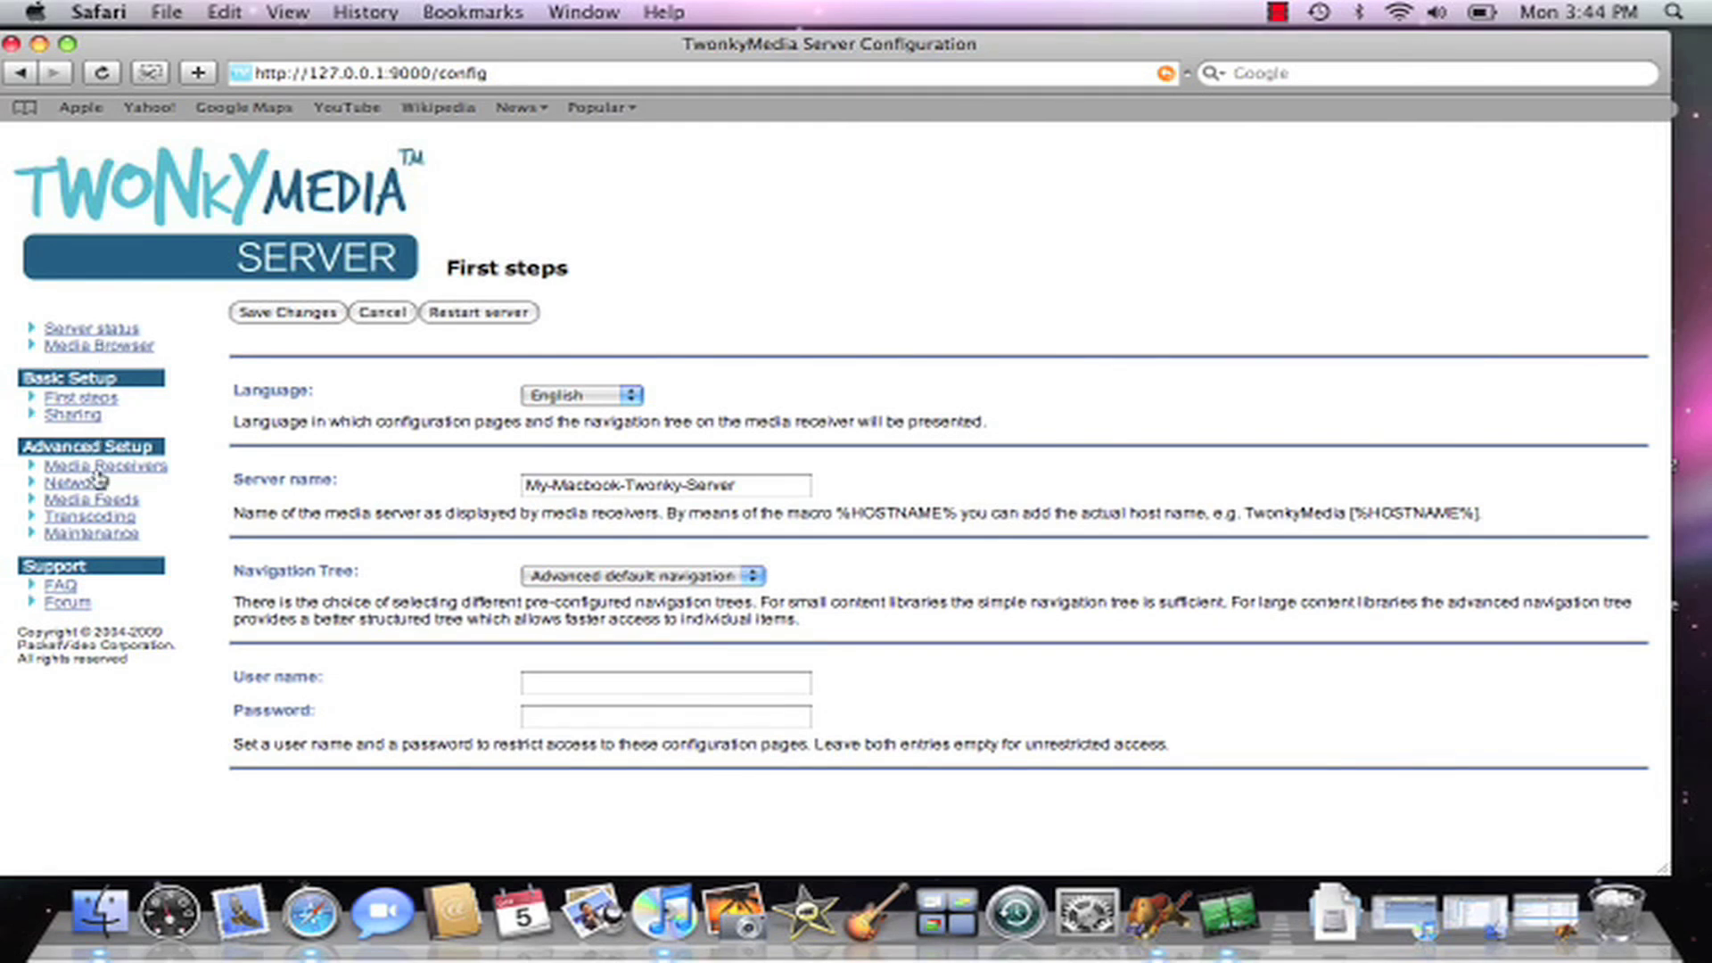
{"action": "left_click", "coordinate": [105, 537]}
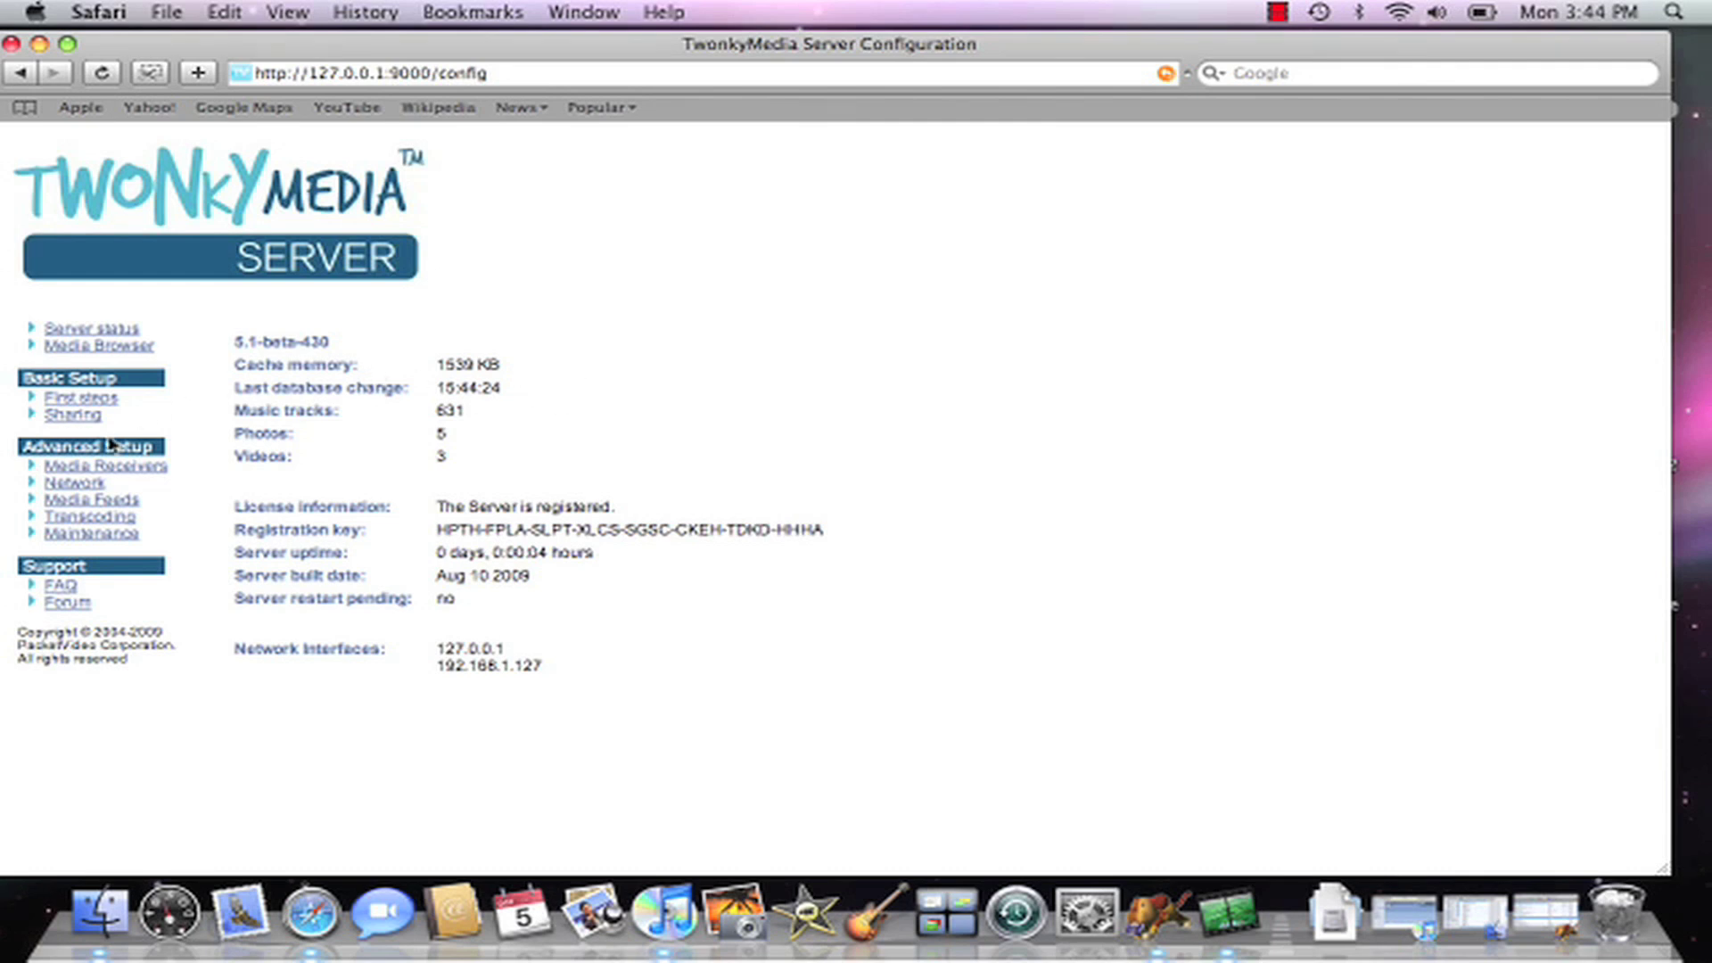
- Review the list of media receivers in the server's advanced setup
{"action": "left_click", "coordinate": [105, 467]}
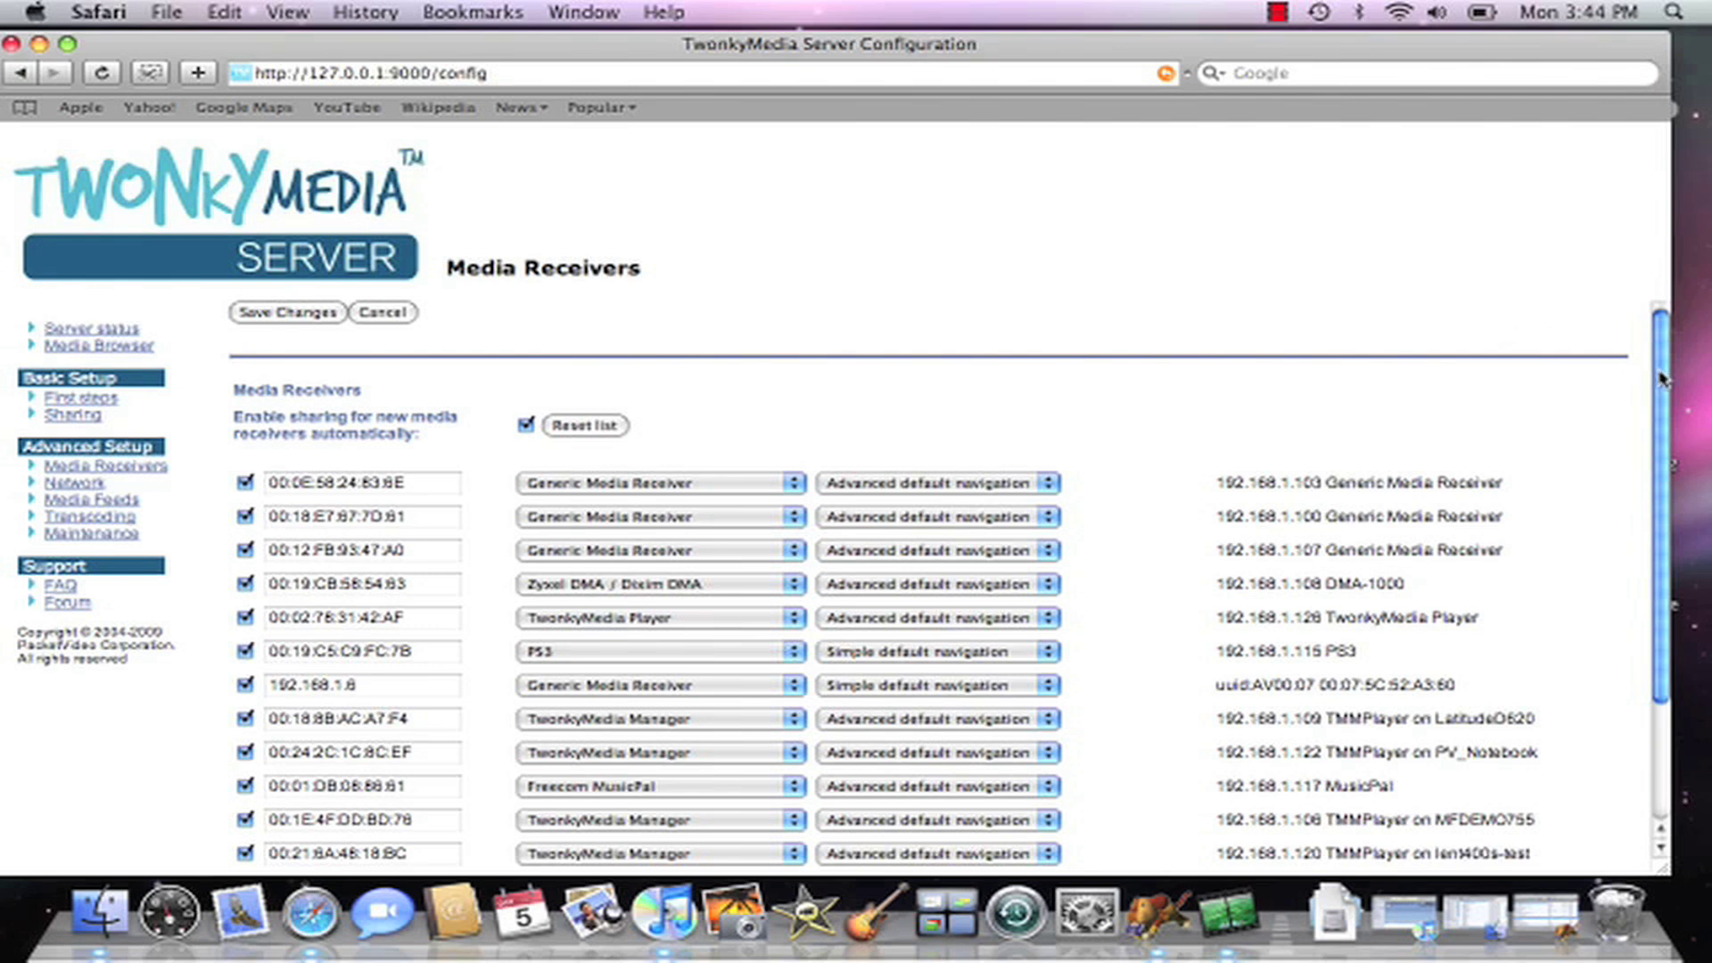
{"action": "scroll", "coordinate": [1624, 447], "scroll_direction": "down", "scroll_amount": 3}
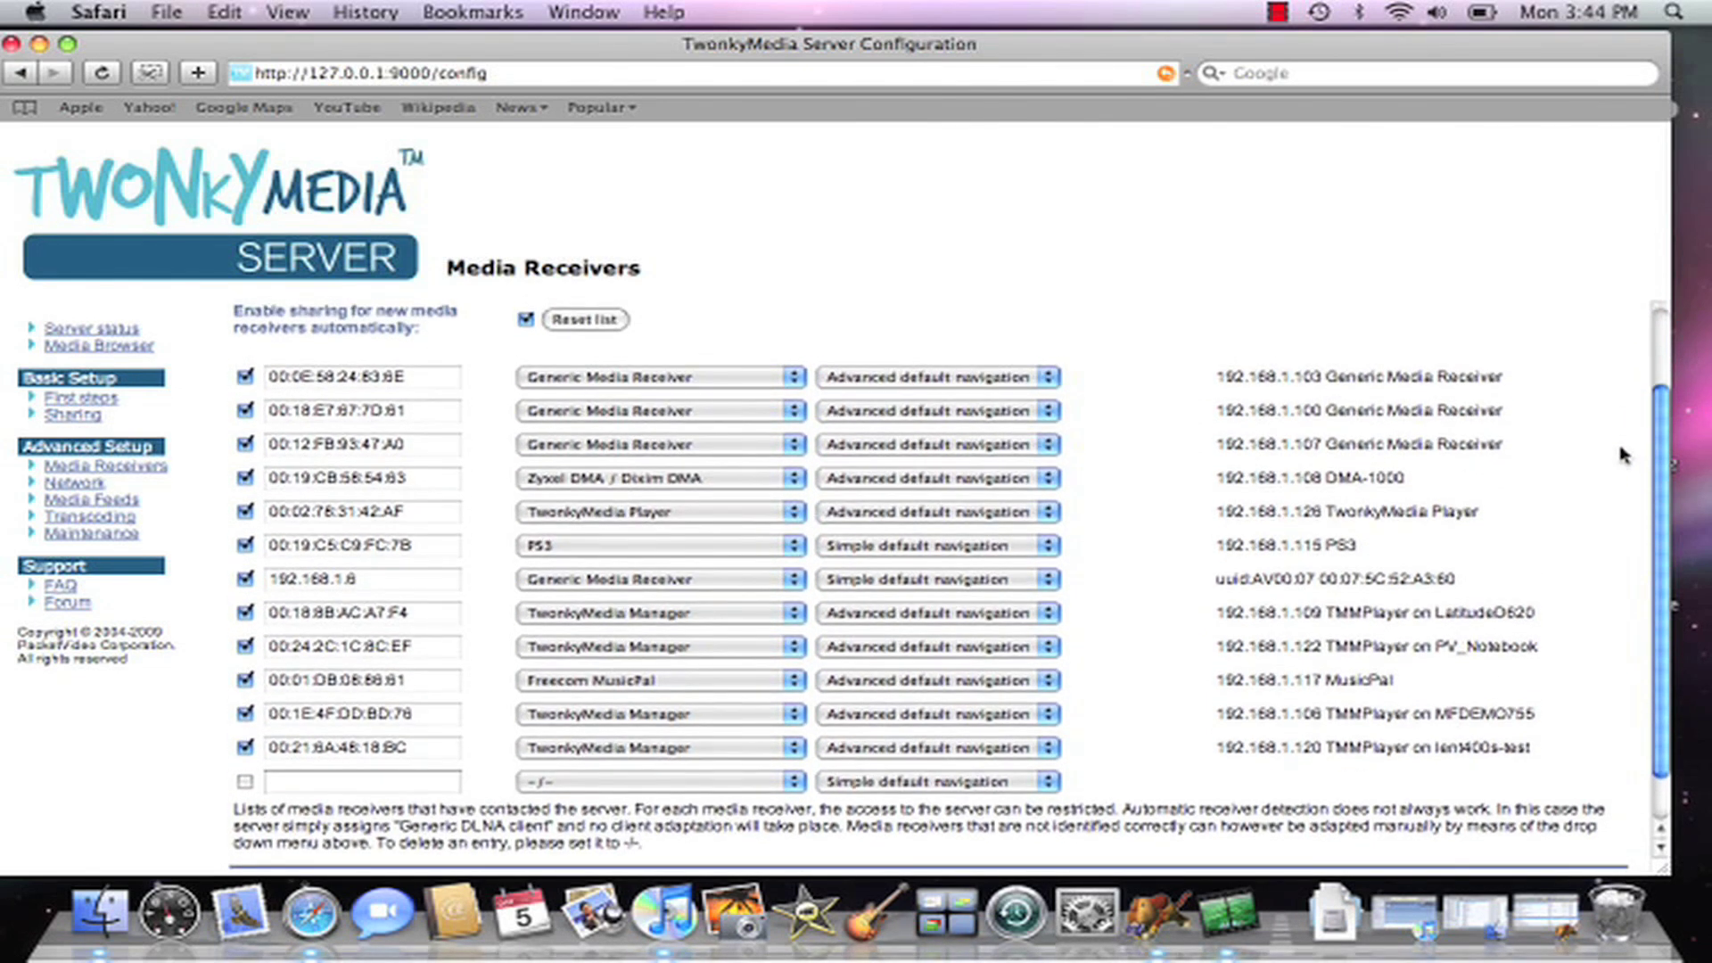
{"action": "scroll", "coordinate": [1624, 450], "scroll_direction": "up", "scroll_amount": 2}
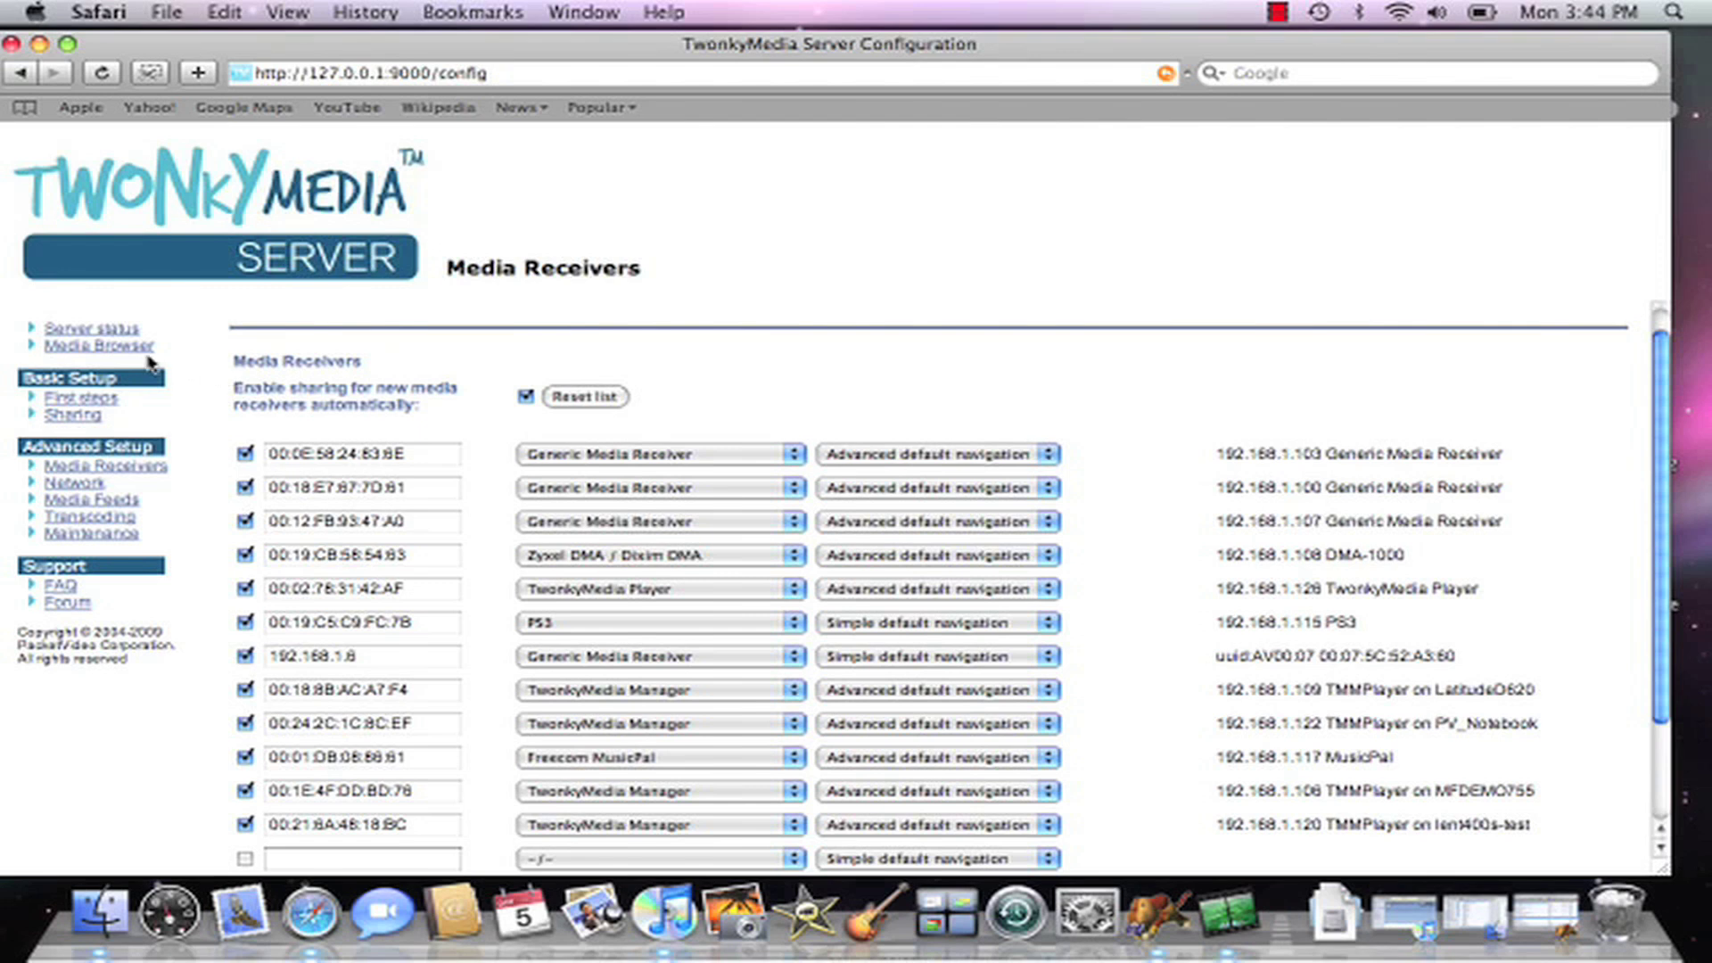
- Open the server's media browser and display All Photos from the Photos category
{"action": "left_click", "coordinate": [143, 350]}
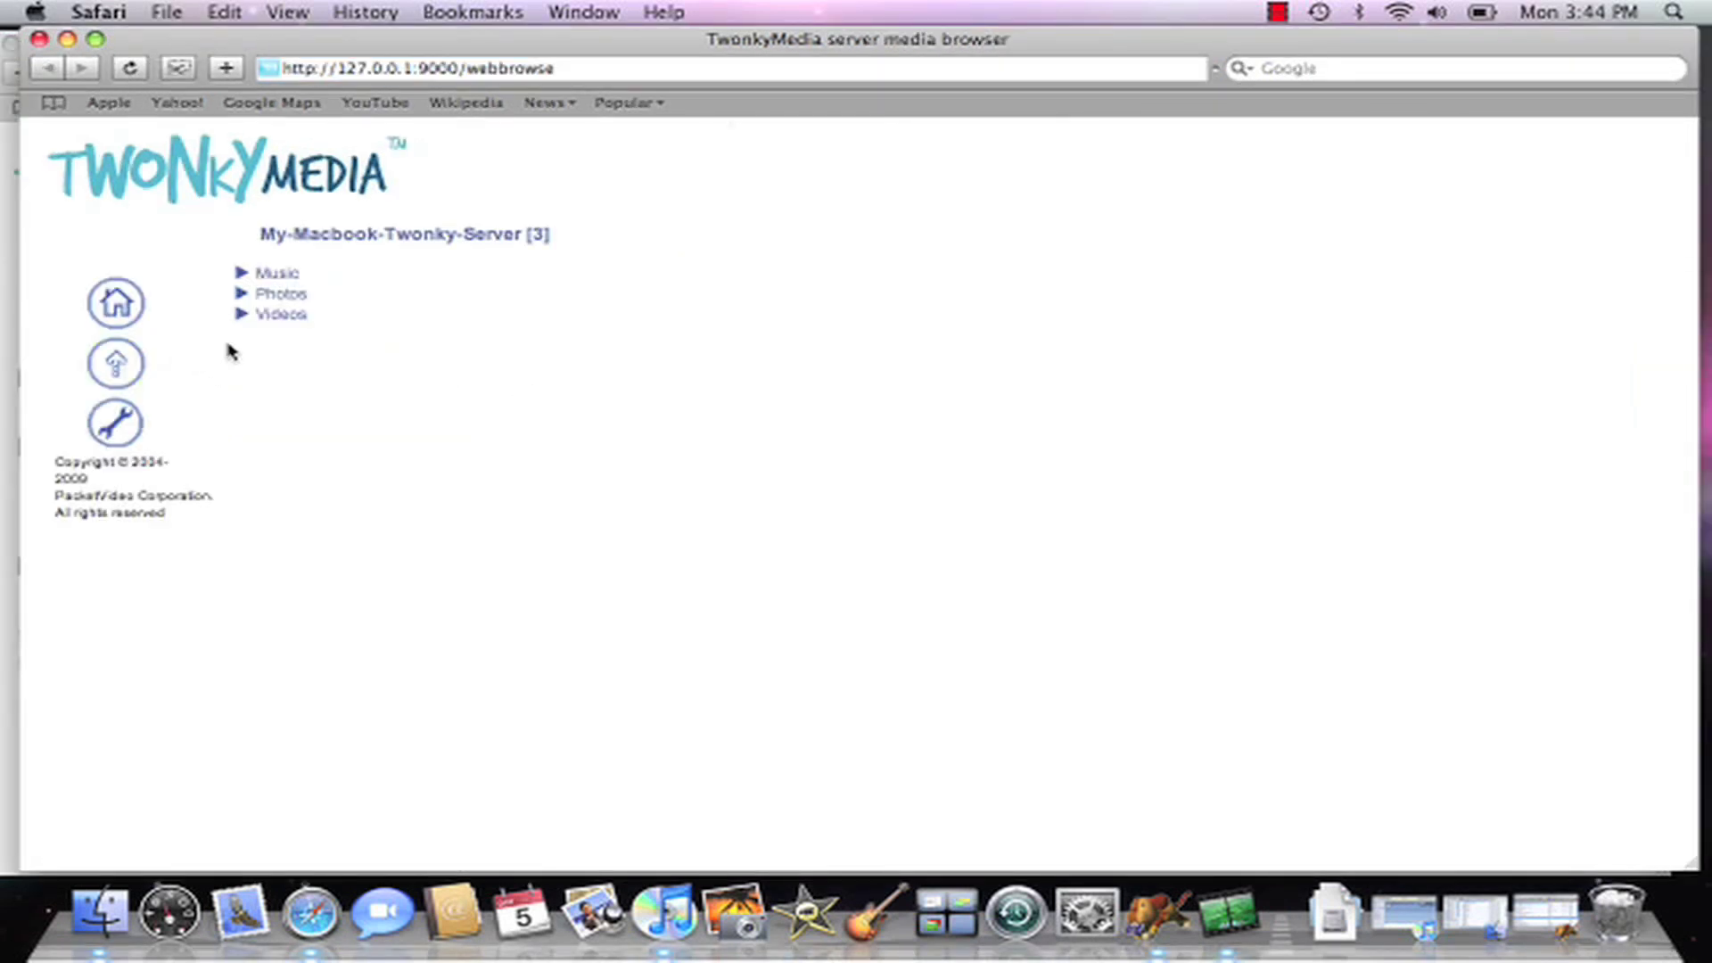
{"action": "left_click", "coordinate": [269, 297]}
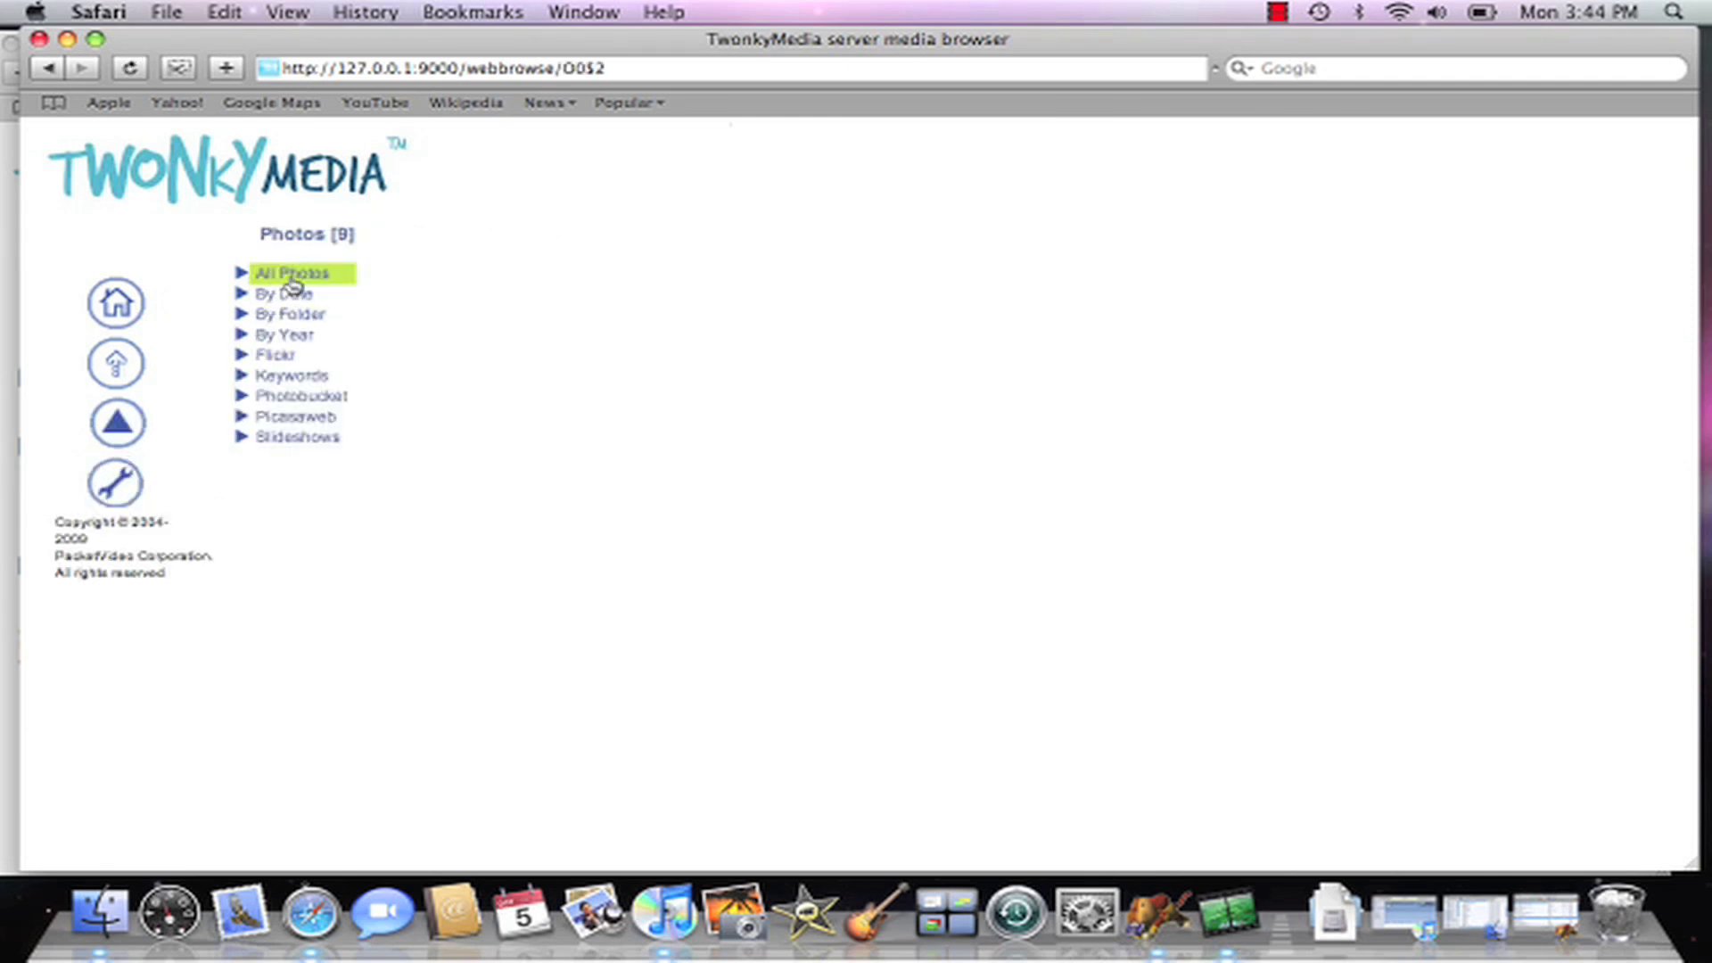
{"action": "left_click", "coordinate": [293, 276]}
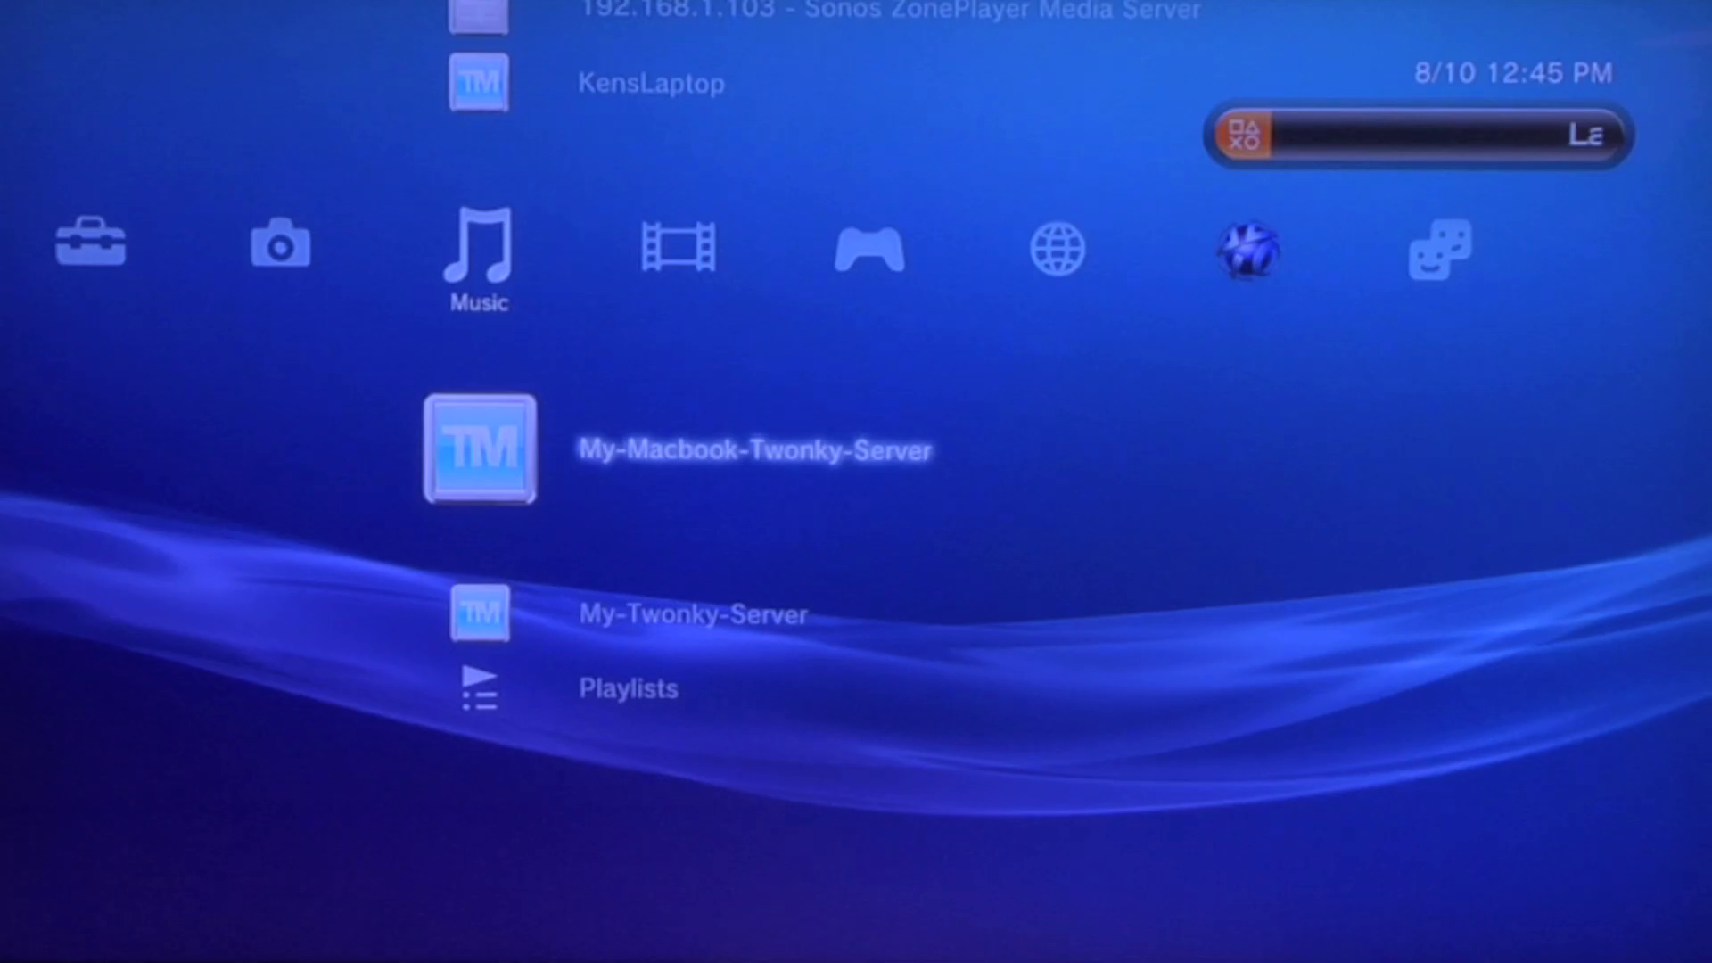
- On the PlayStation 3, open My-Twonky-Server under the Music category and browse its Music folder by Artist
{"action": "key", "text": "Down"}
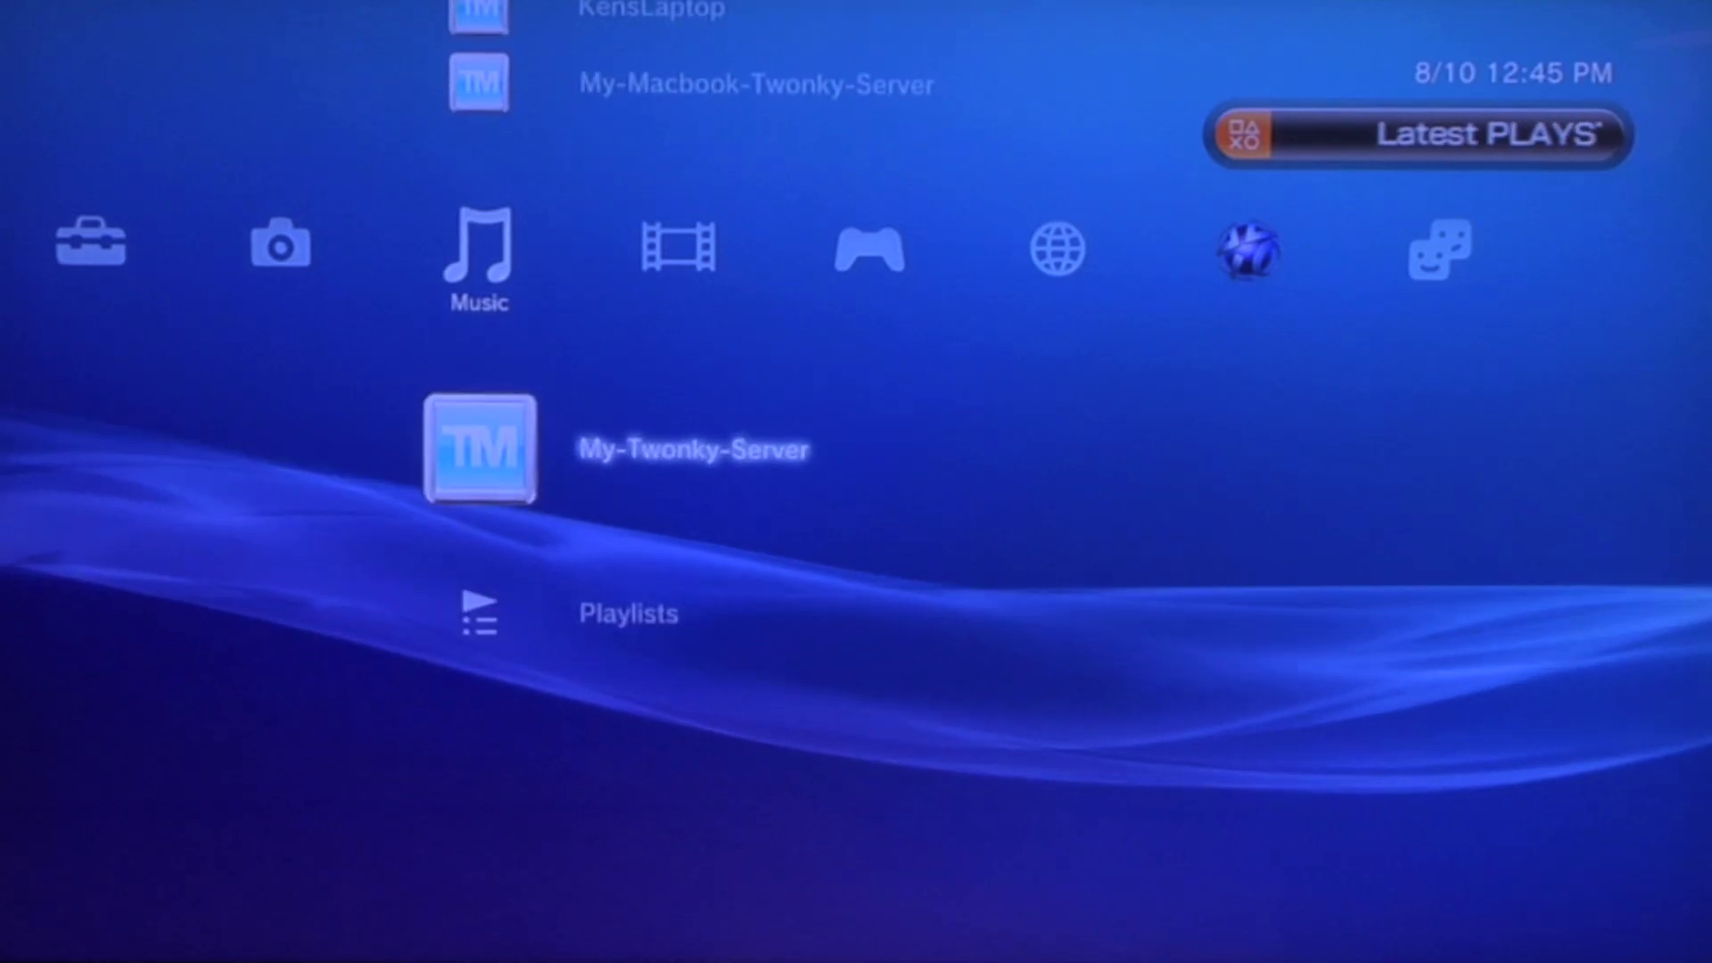
{"action": "key", "text": "Return"}
{"action": "key", "text": "Down"}
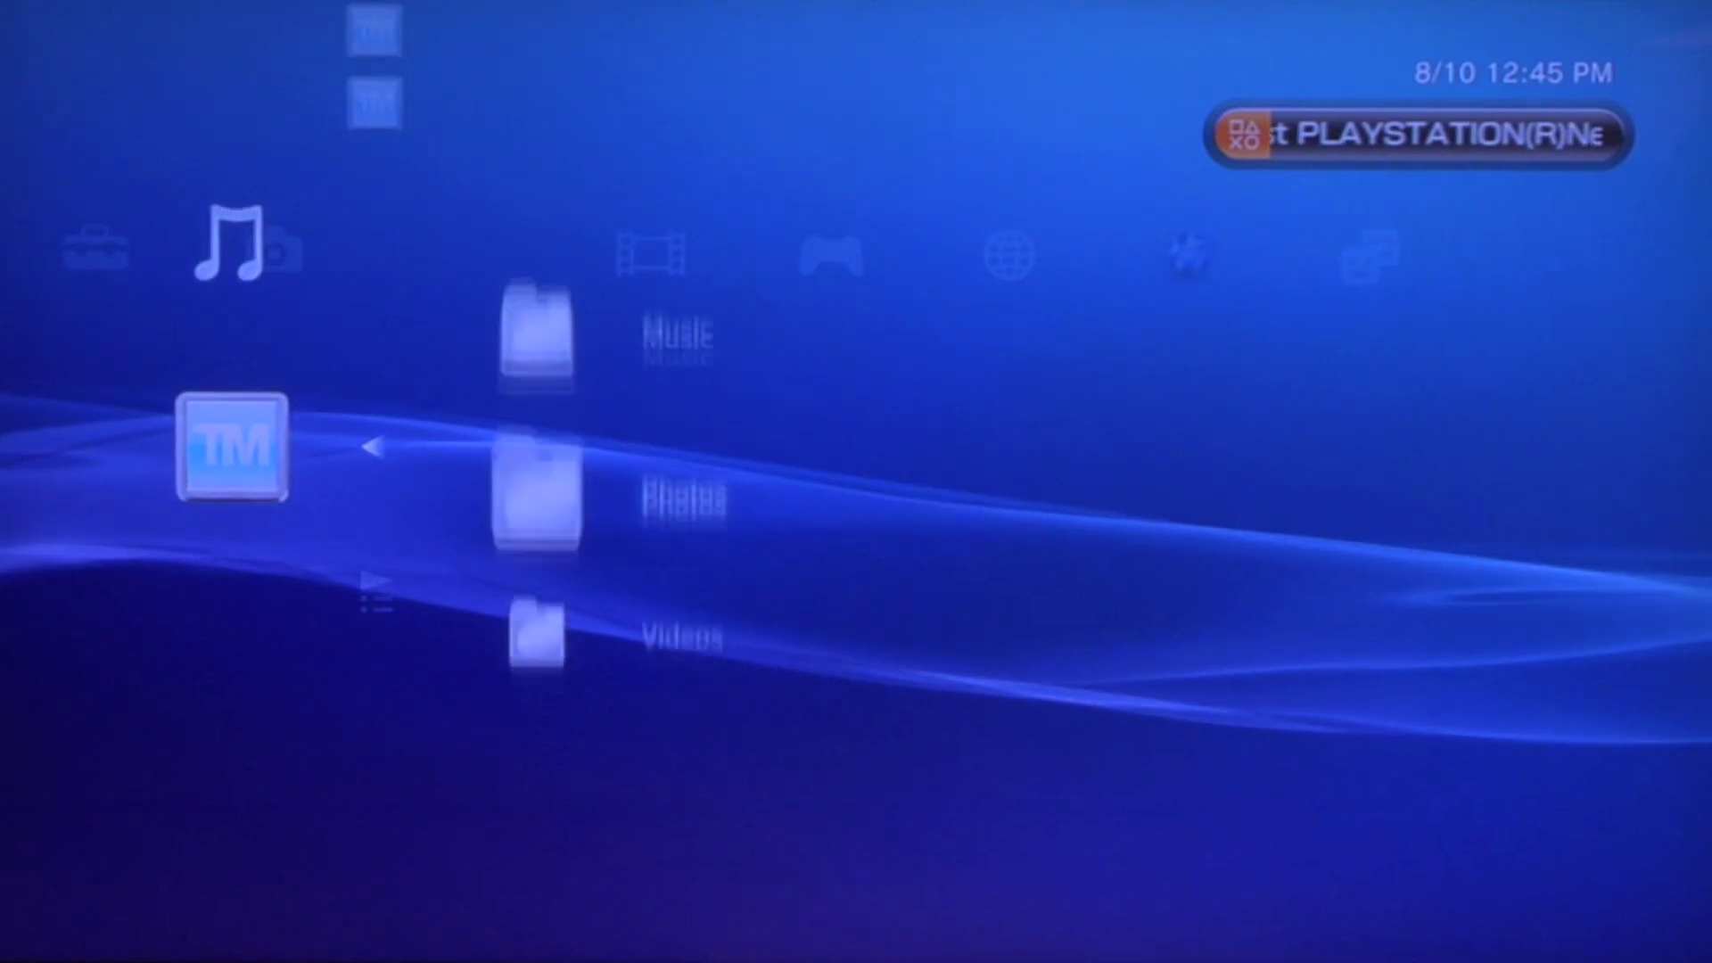
{"action": "key", "text": "Up"}
{"action": "key", "text": "Return"}
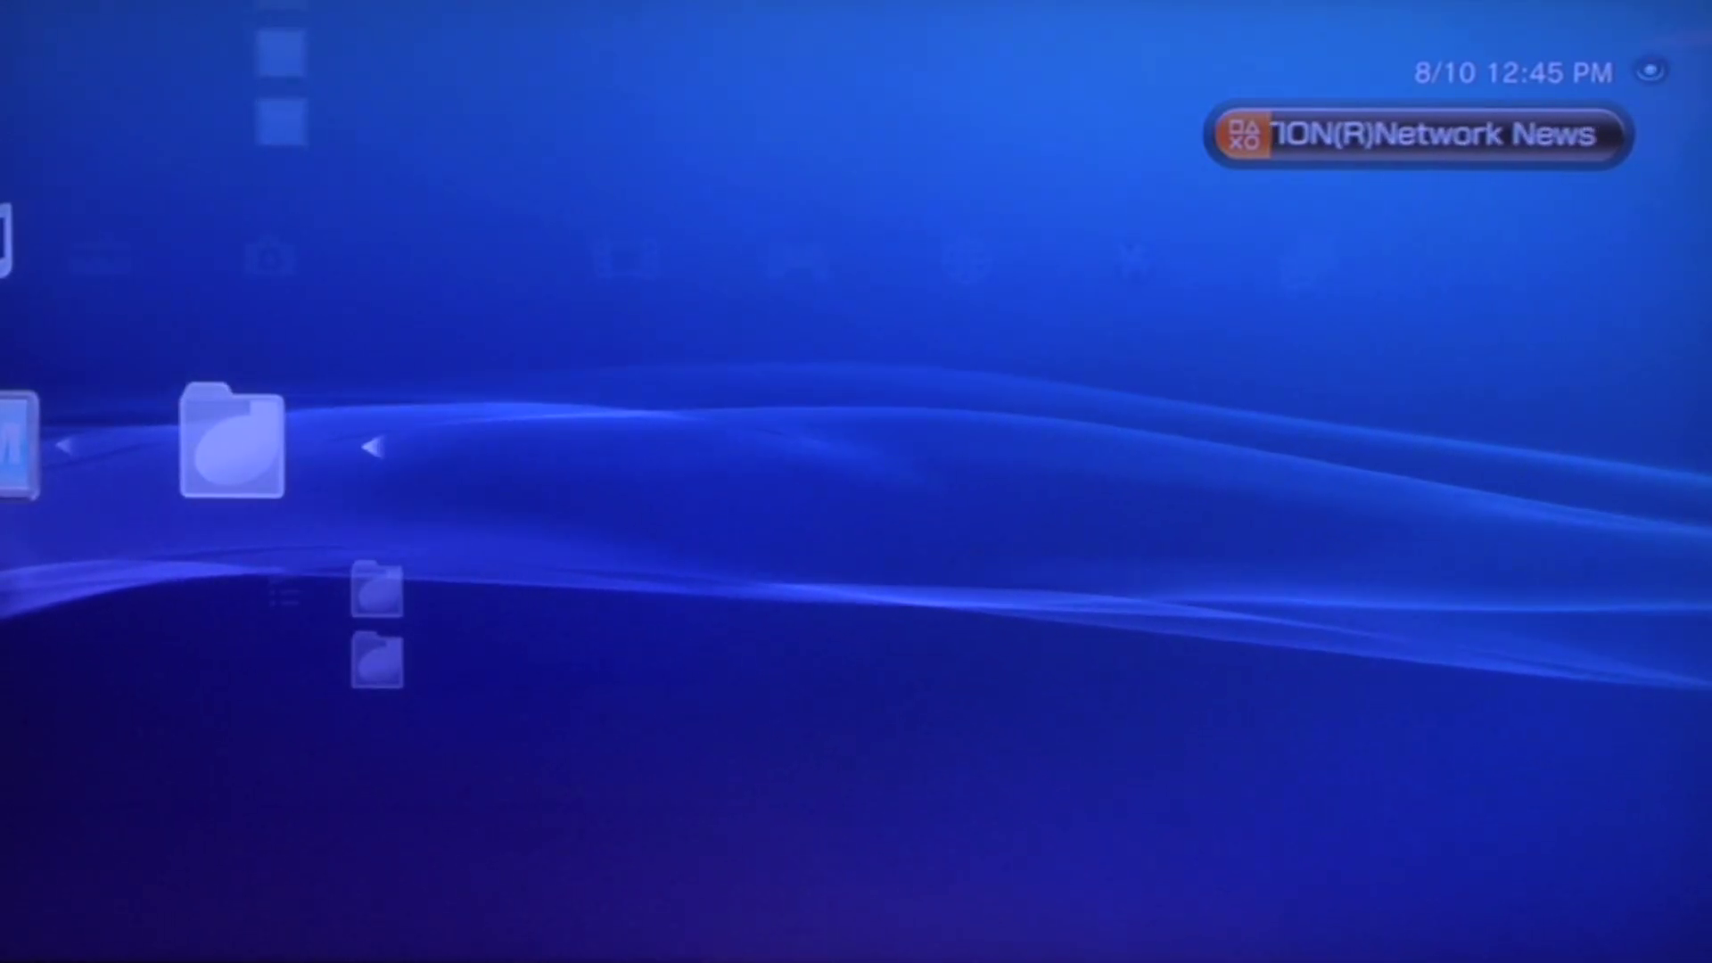
{"action": "key", "text": "Return"}
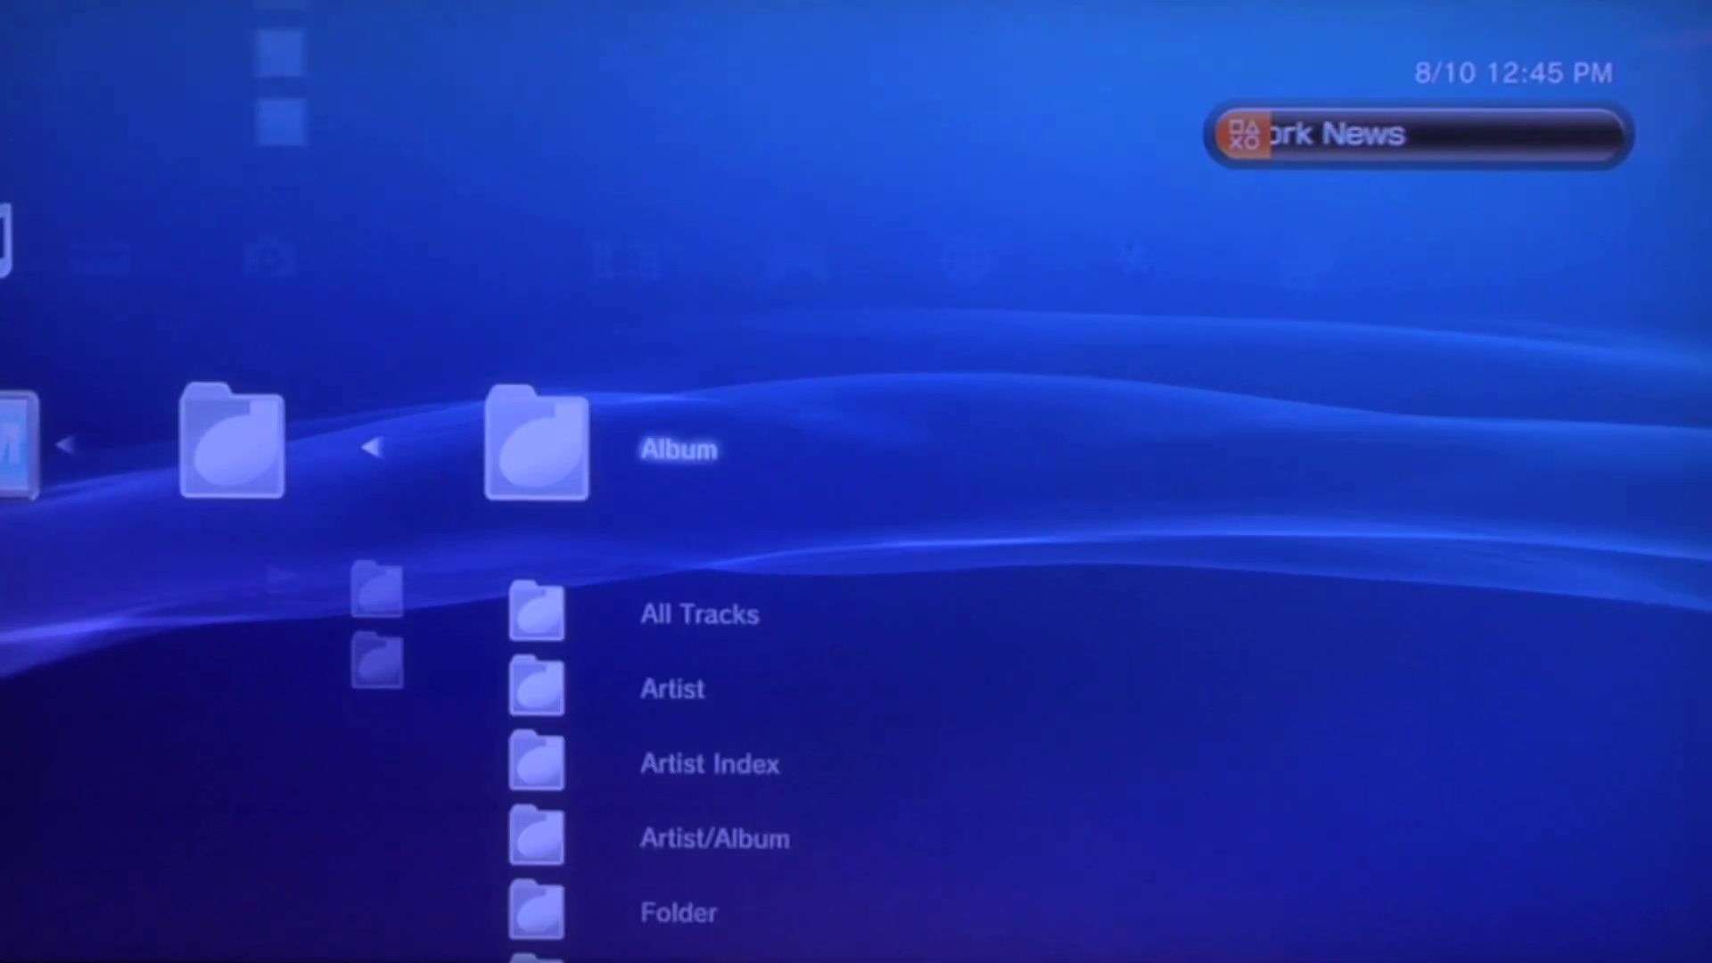
{"action": "key", "text": "Down"}
{"action": "key", "text": "Down"}
{"action": "key", "text": "Return"}
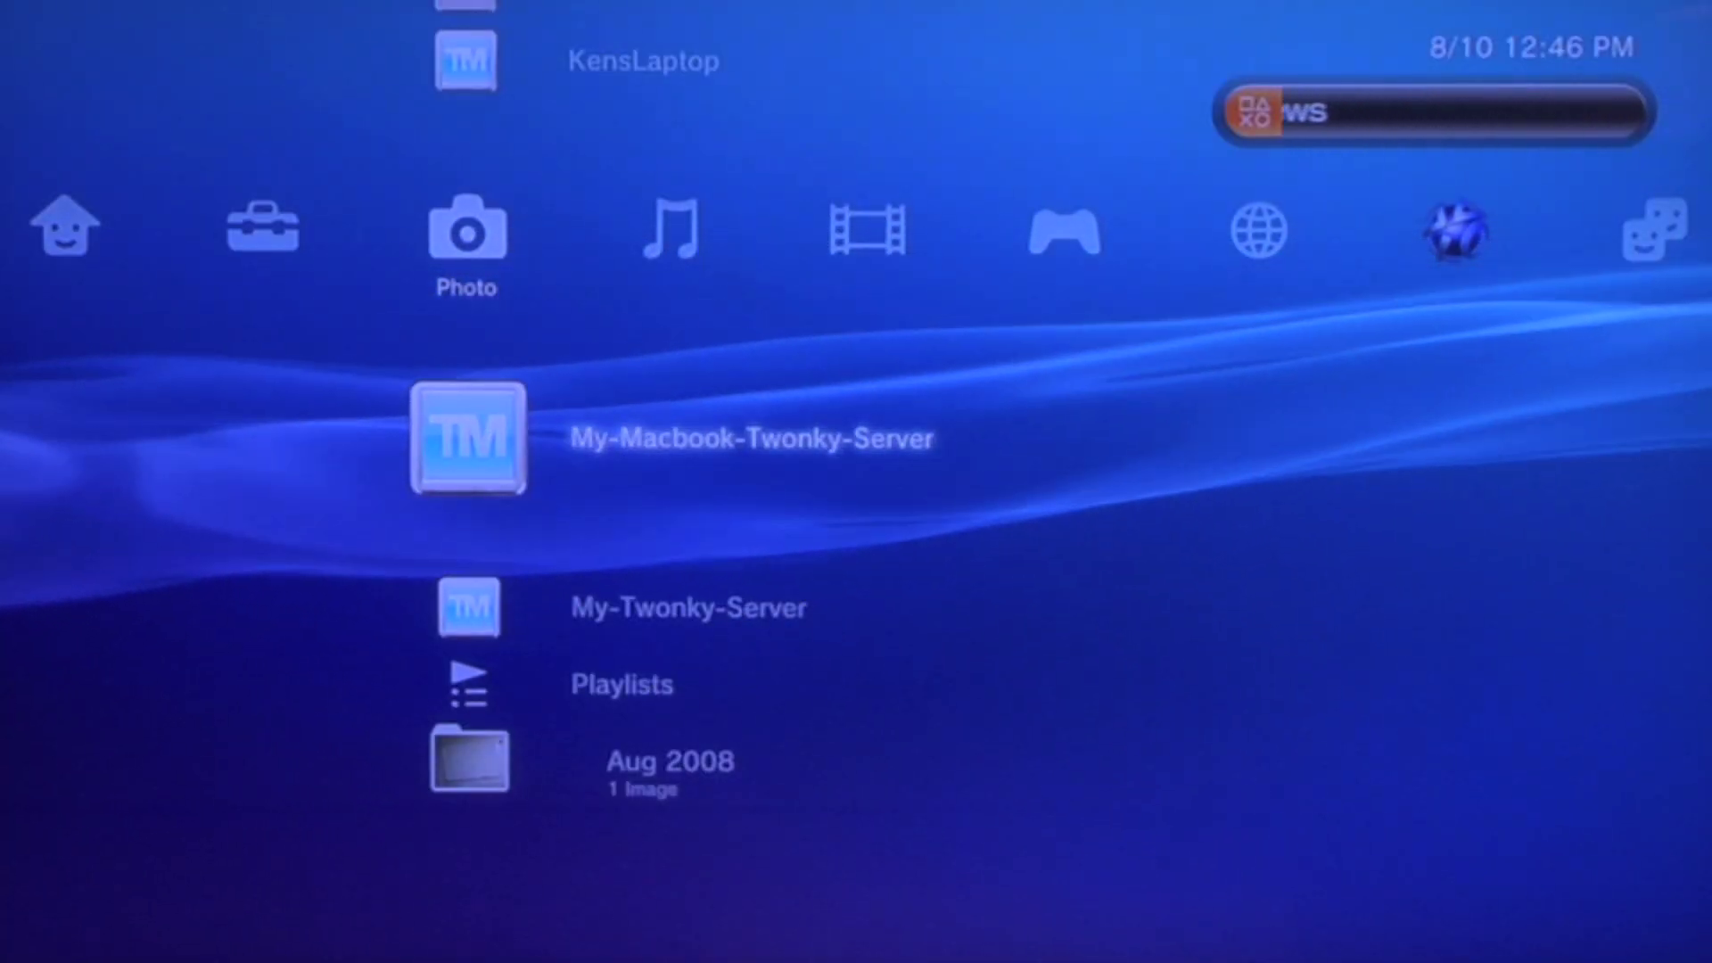
- Under the Photo category, open My-Macbook-Twonky-Server and list its photos by folder
{"action": "key", "text": "Return"}
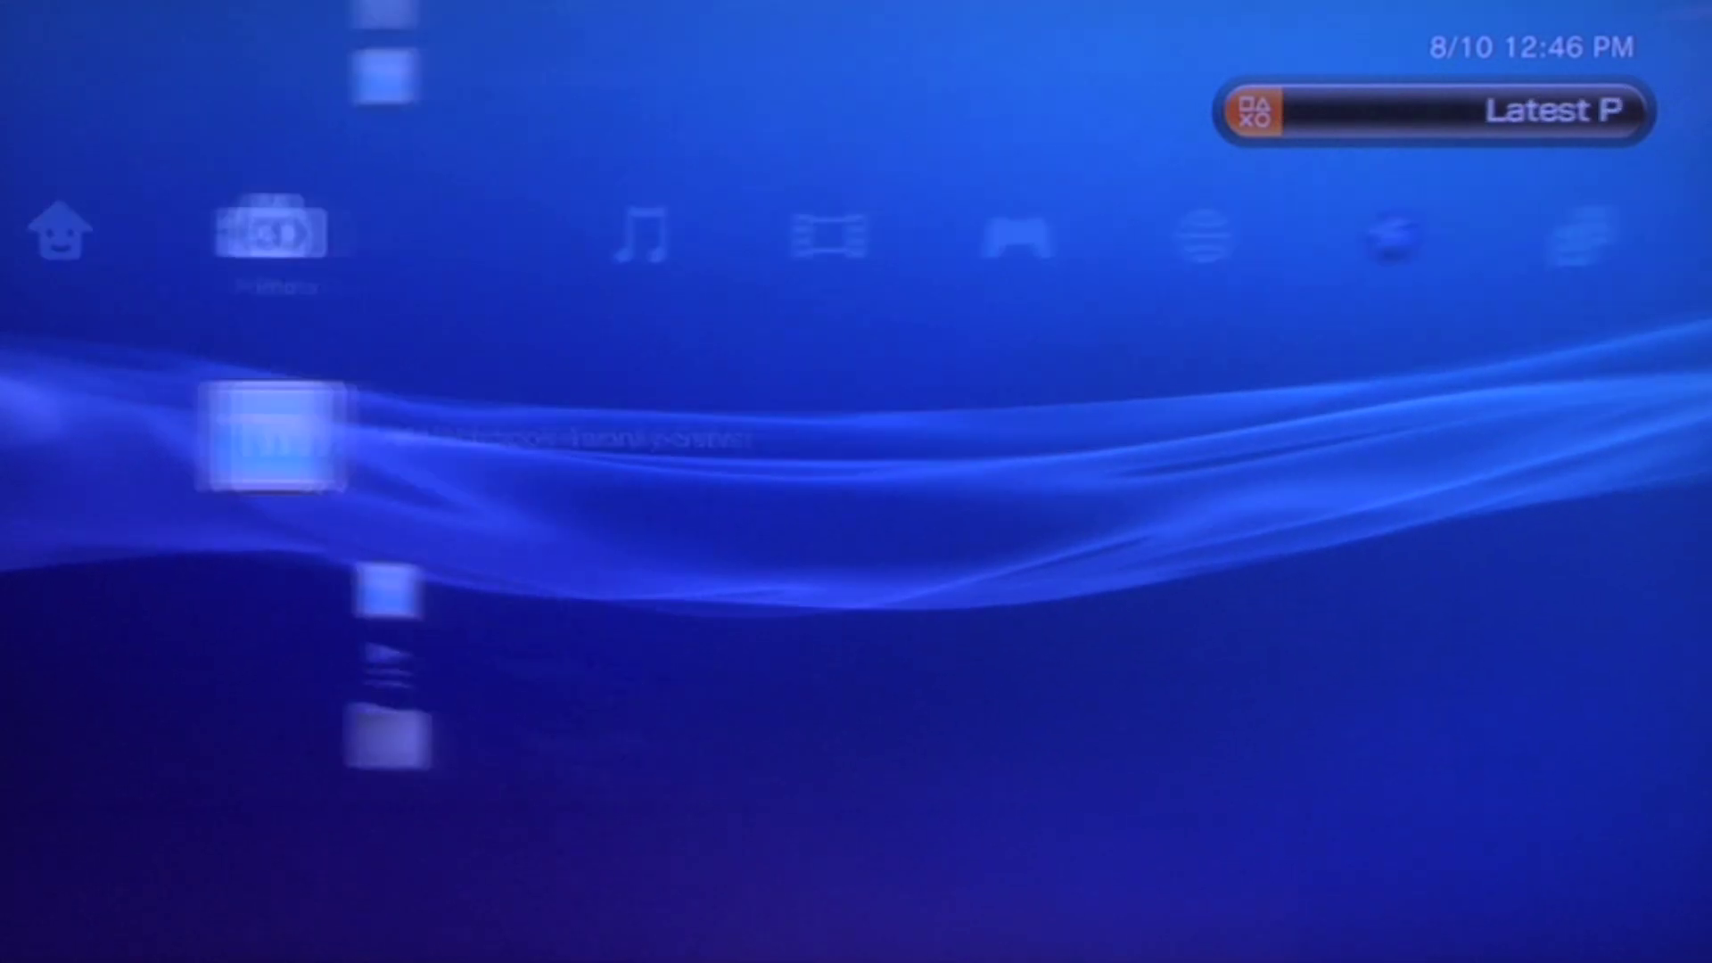
{"action": "key", "text": "Return"}
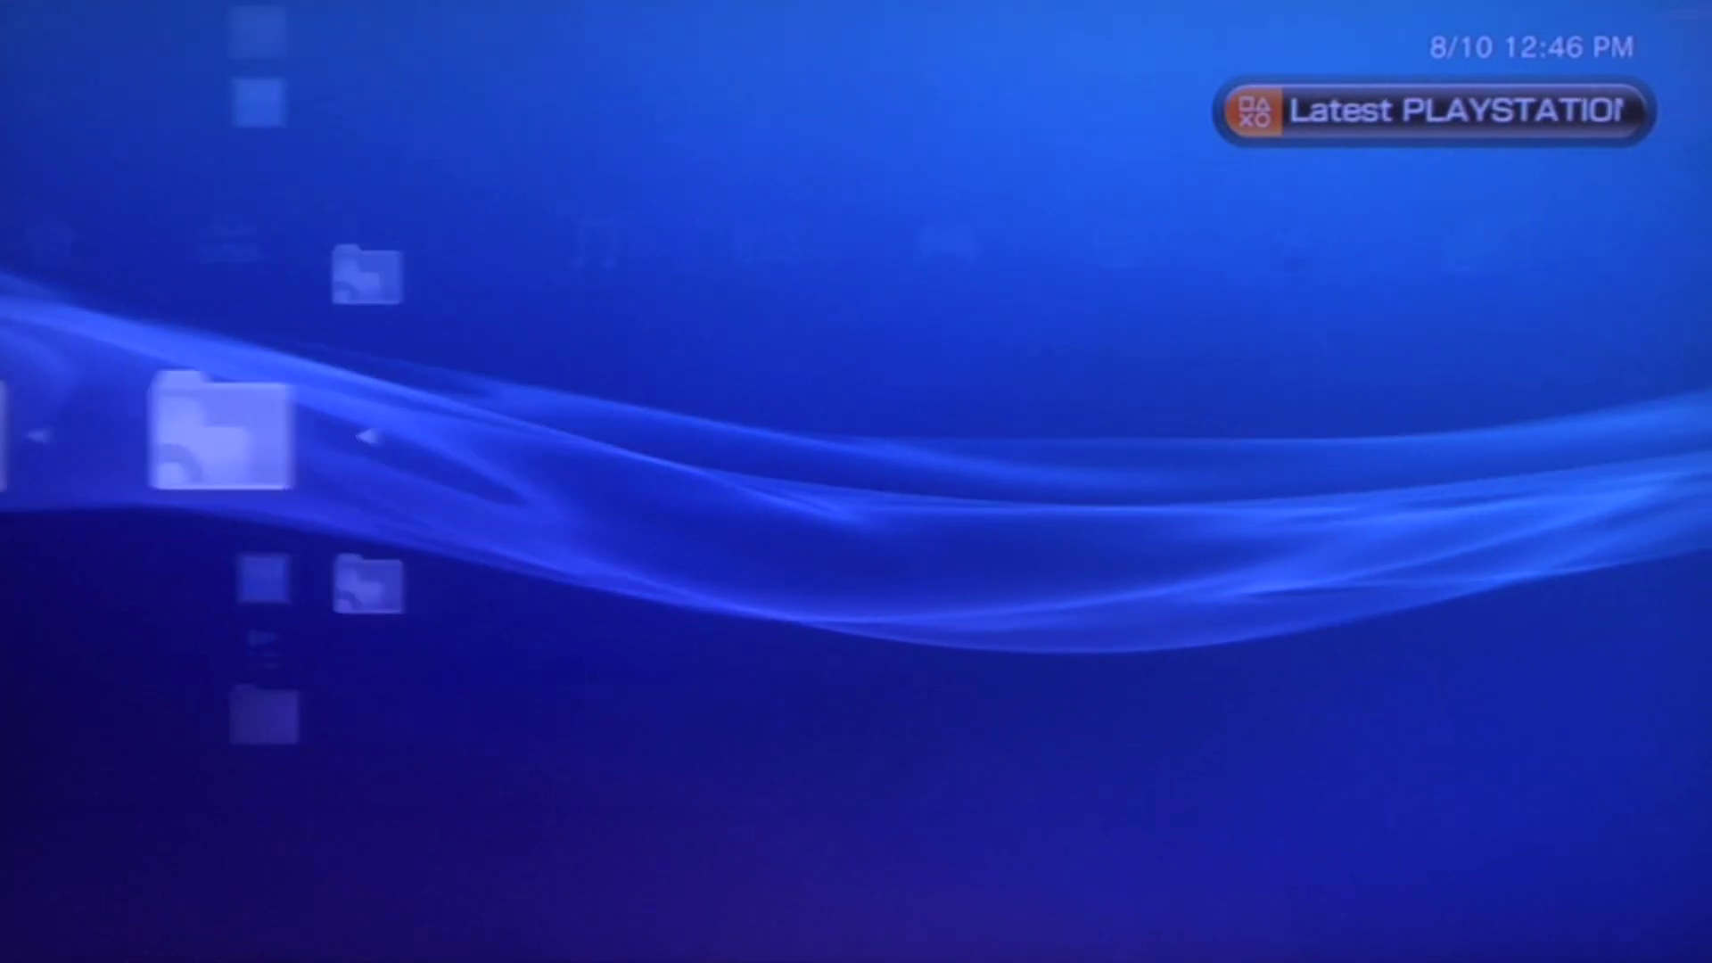
{"action": "key", "text": "Down"}
{"action": "key", "text": "Down"}
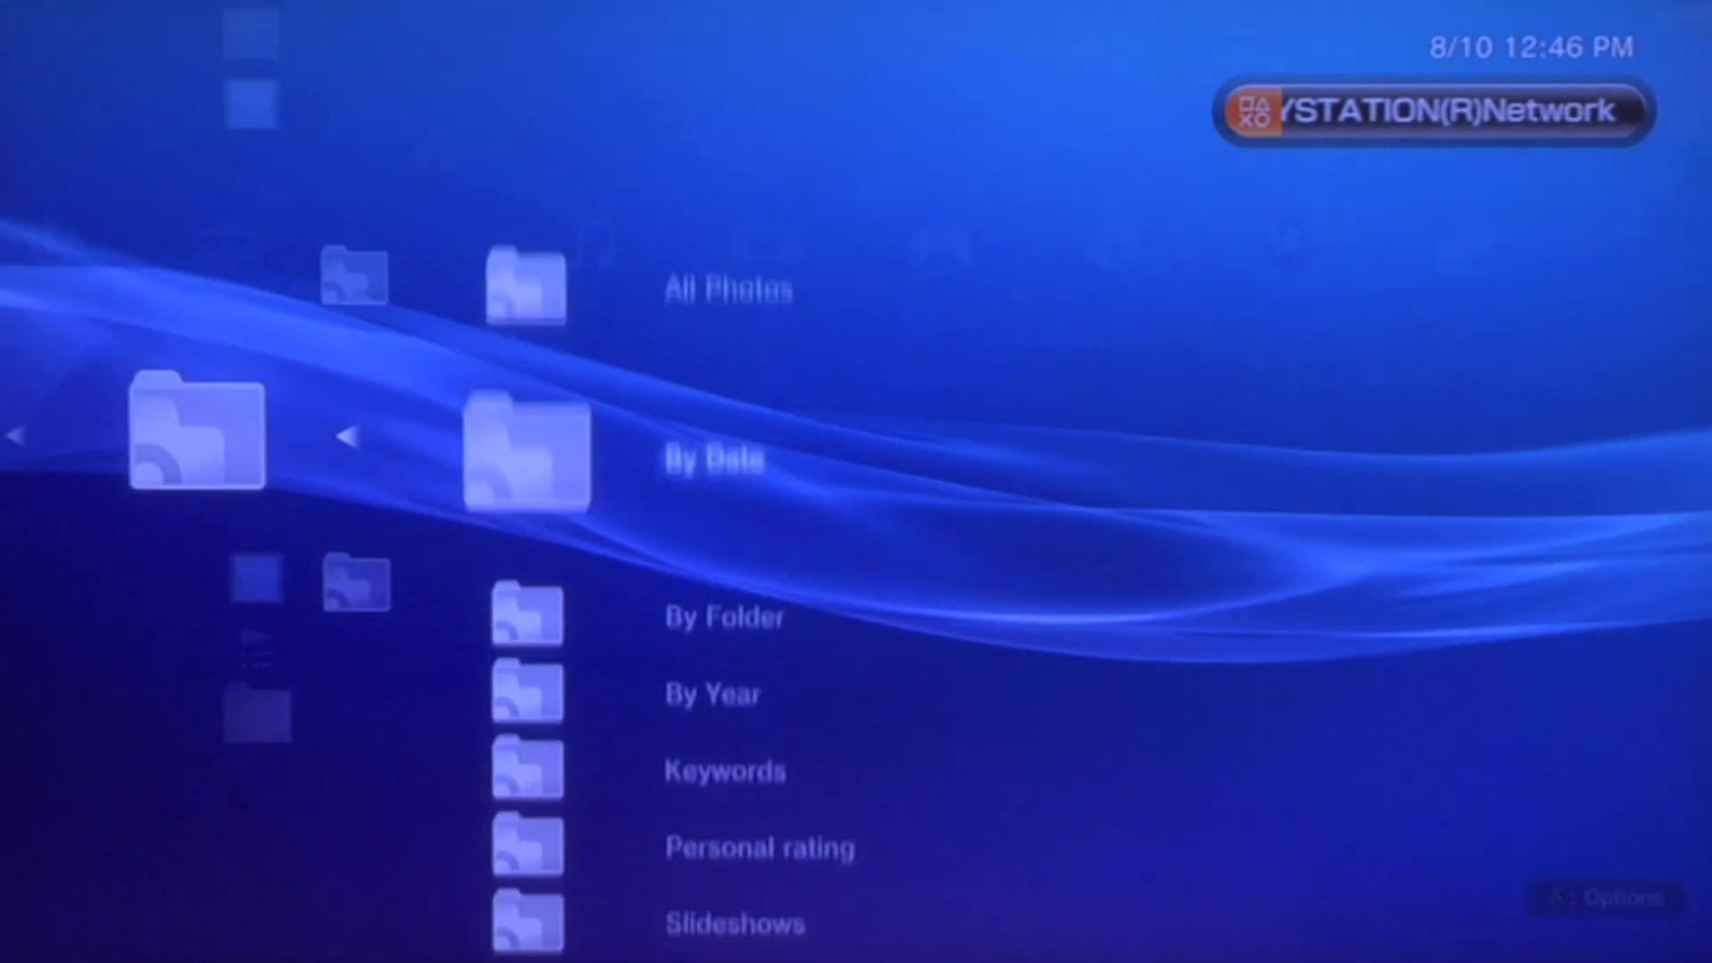
{"action": "key", "text": "Return"}
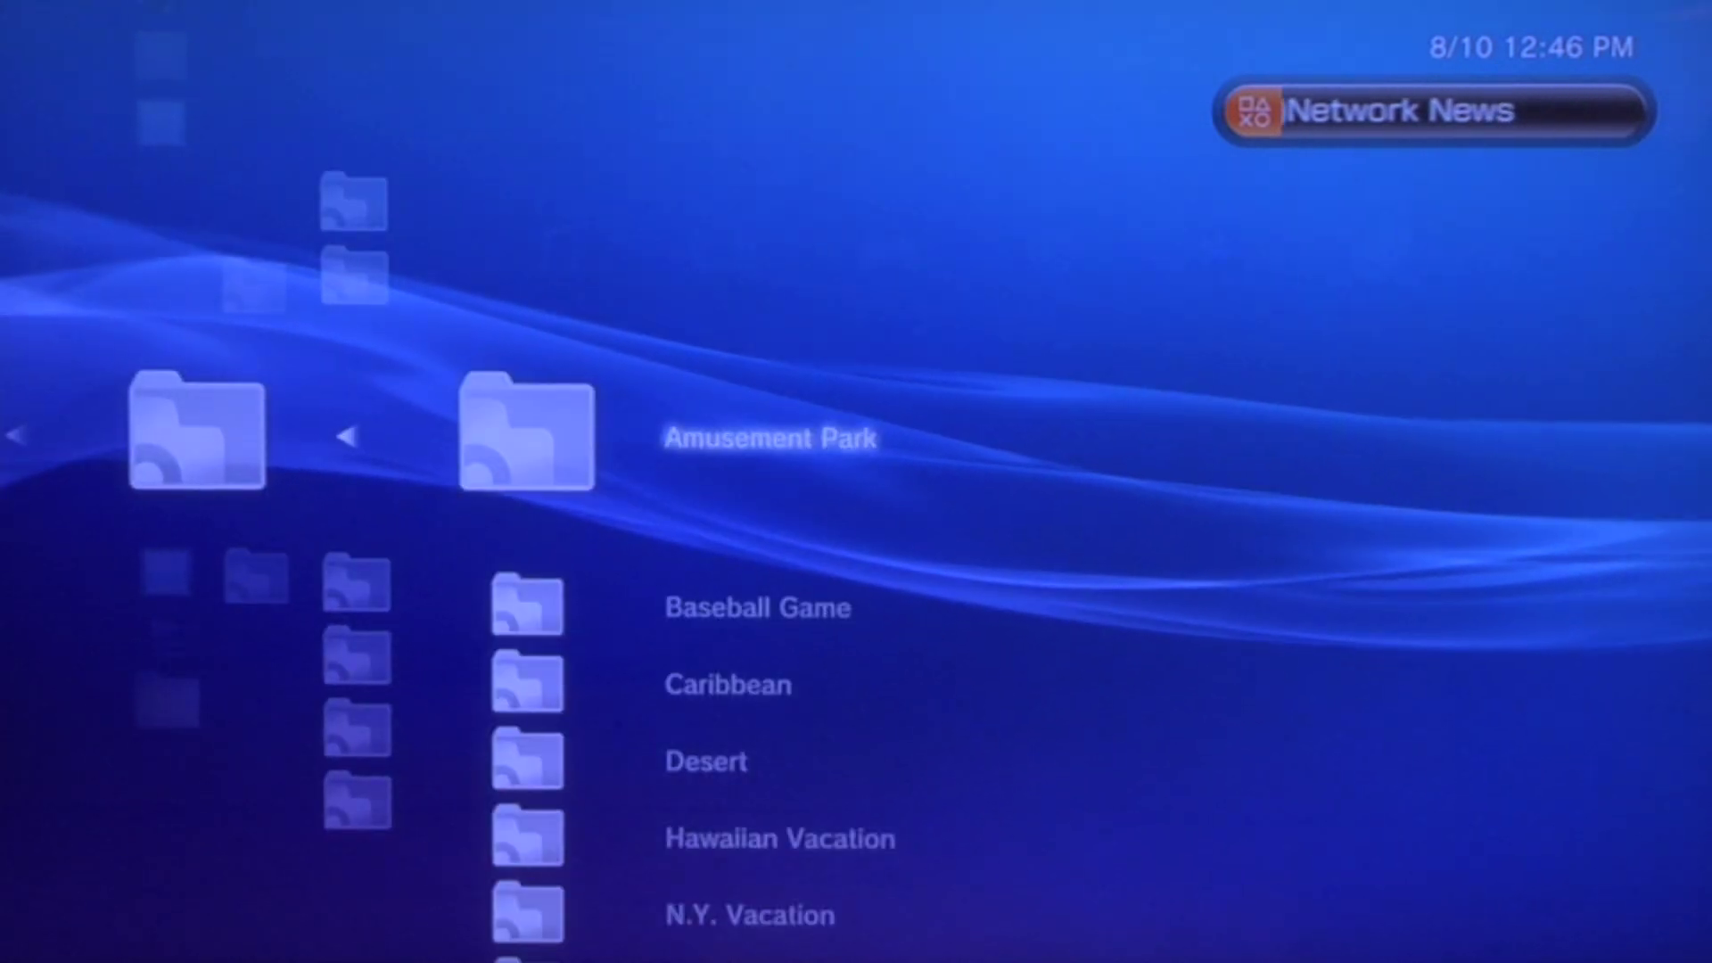
- Open the Caribbean folder and display the photo titled Bob Marley souvenir shop full screen
{"action": "key", "text": "Down"}
{"action": "key", "text": "Down"}
{"action": "key", "text": "Return"}
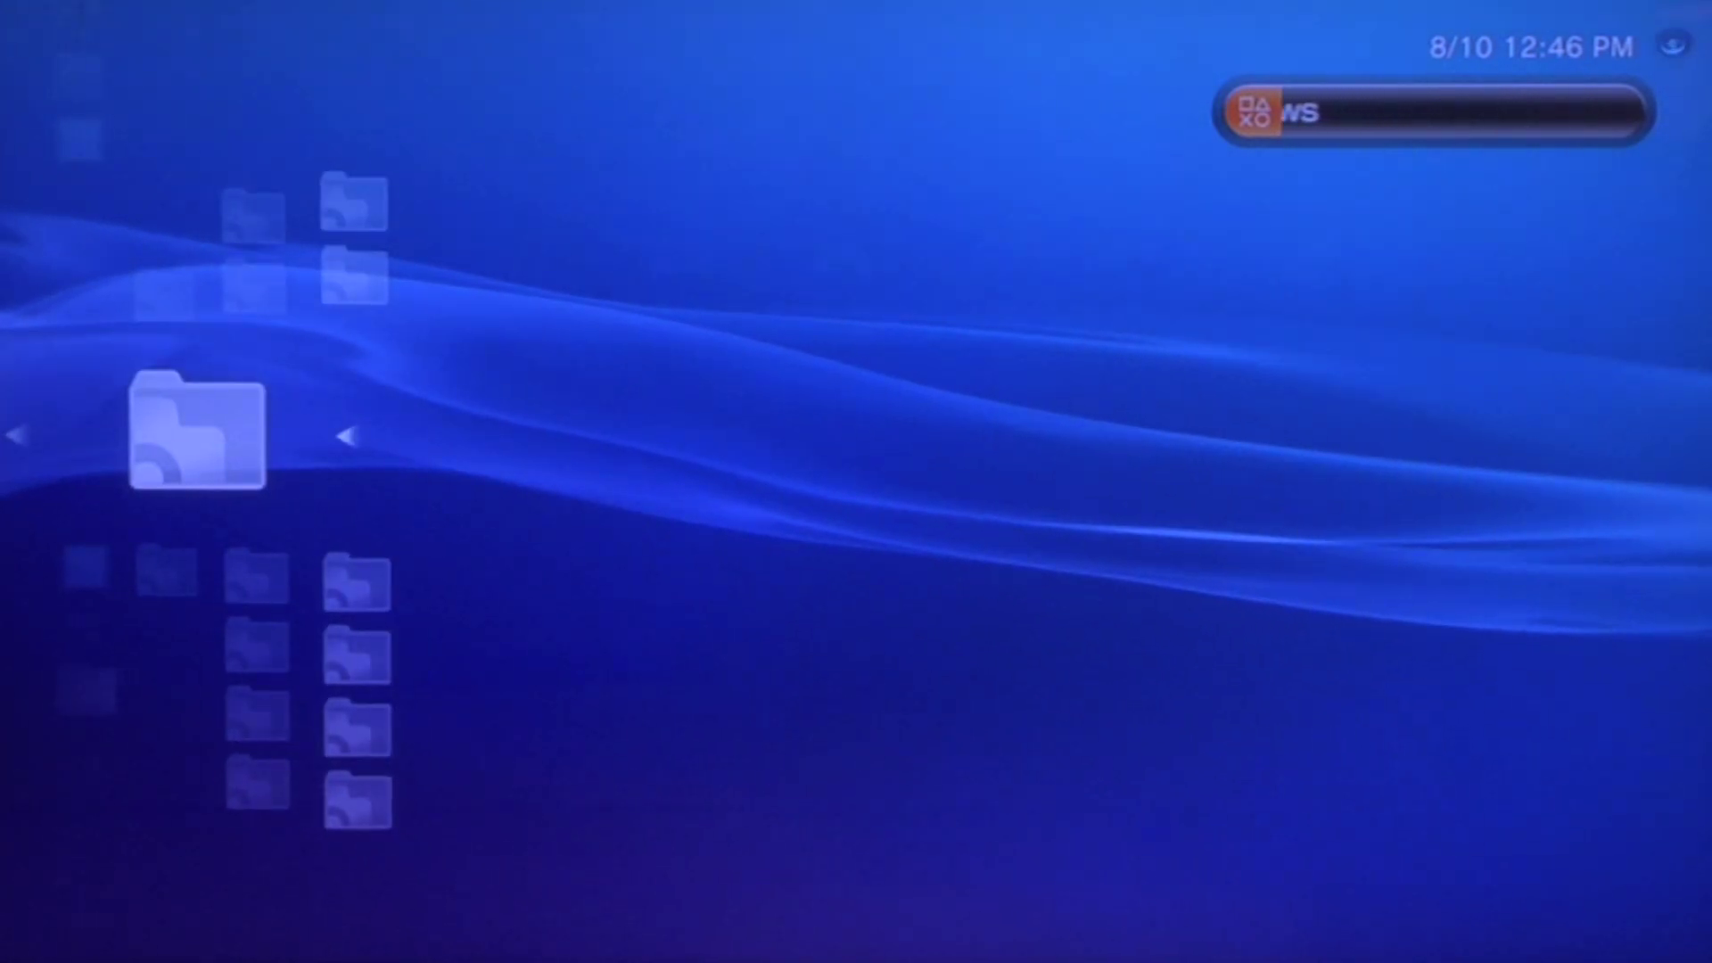
{"action": "key", "text": "Down"}
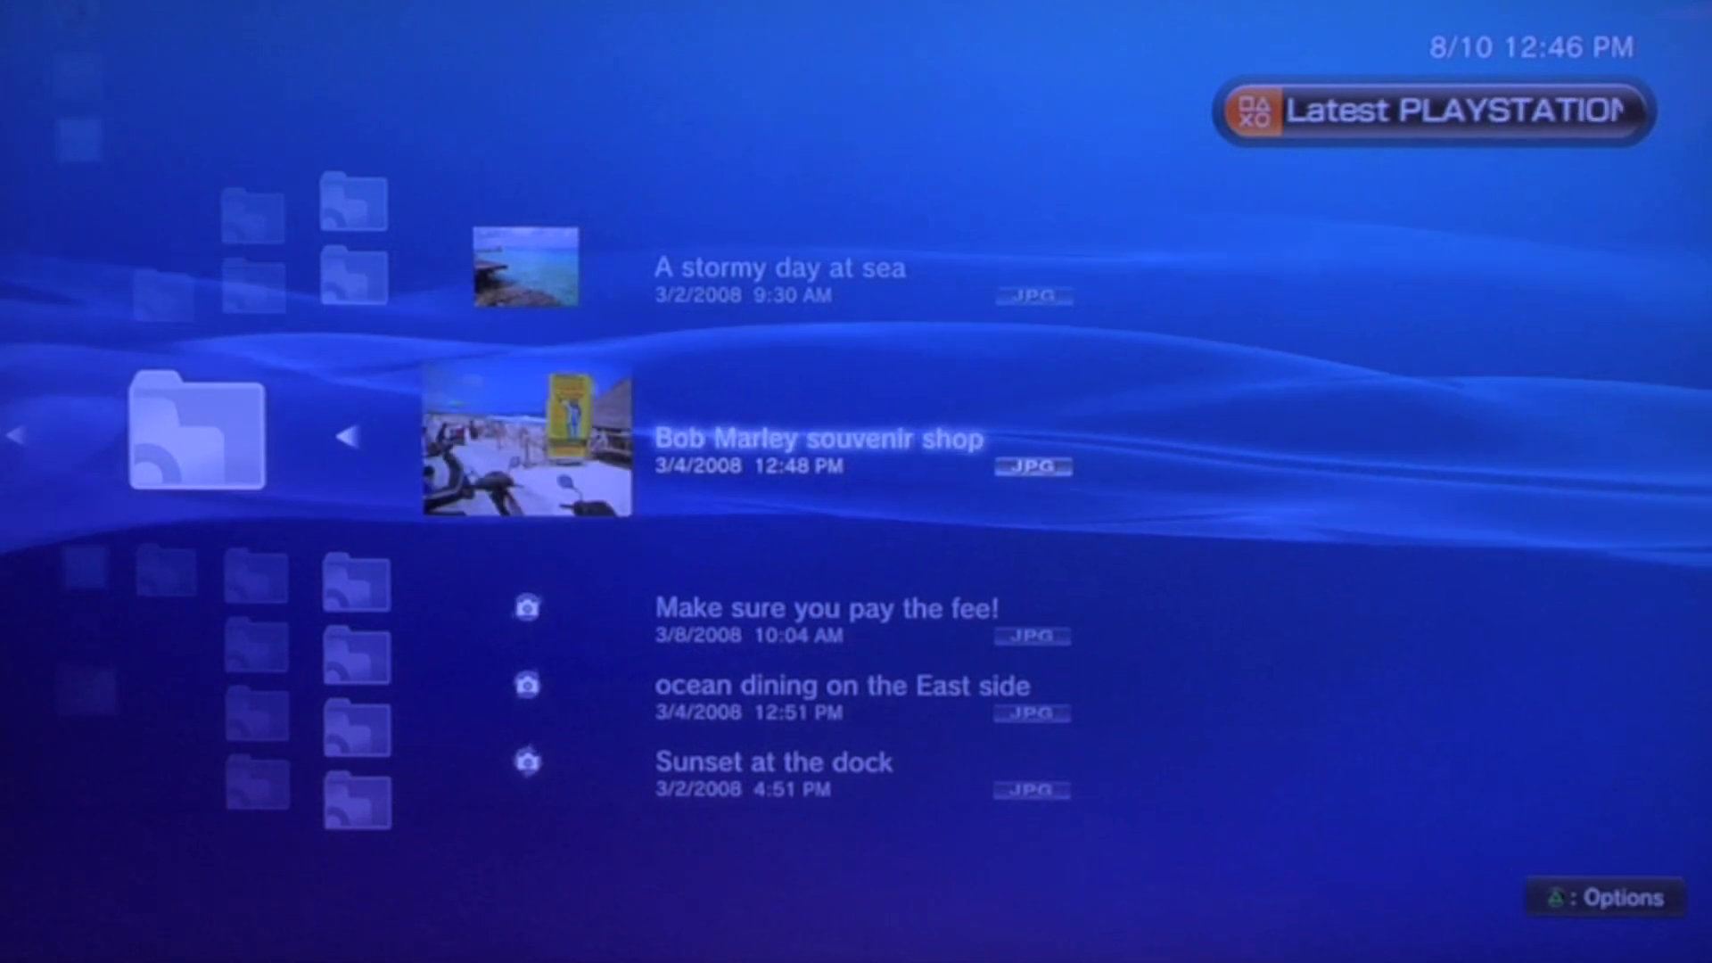
{"action": "key", "text": "Return"}
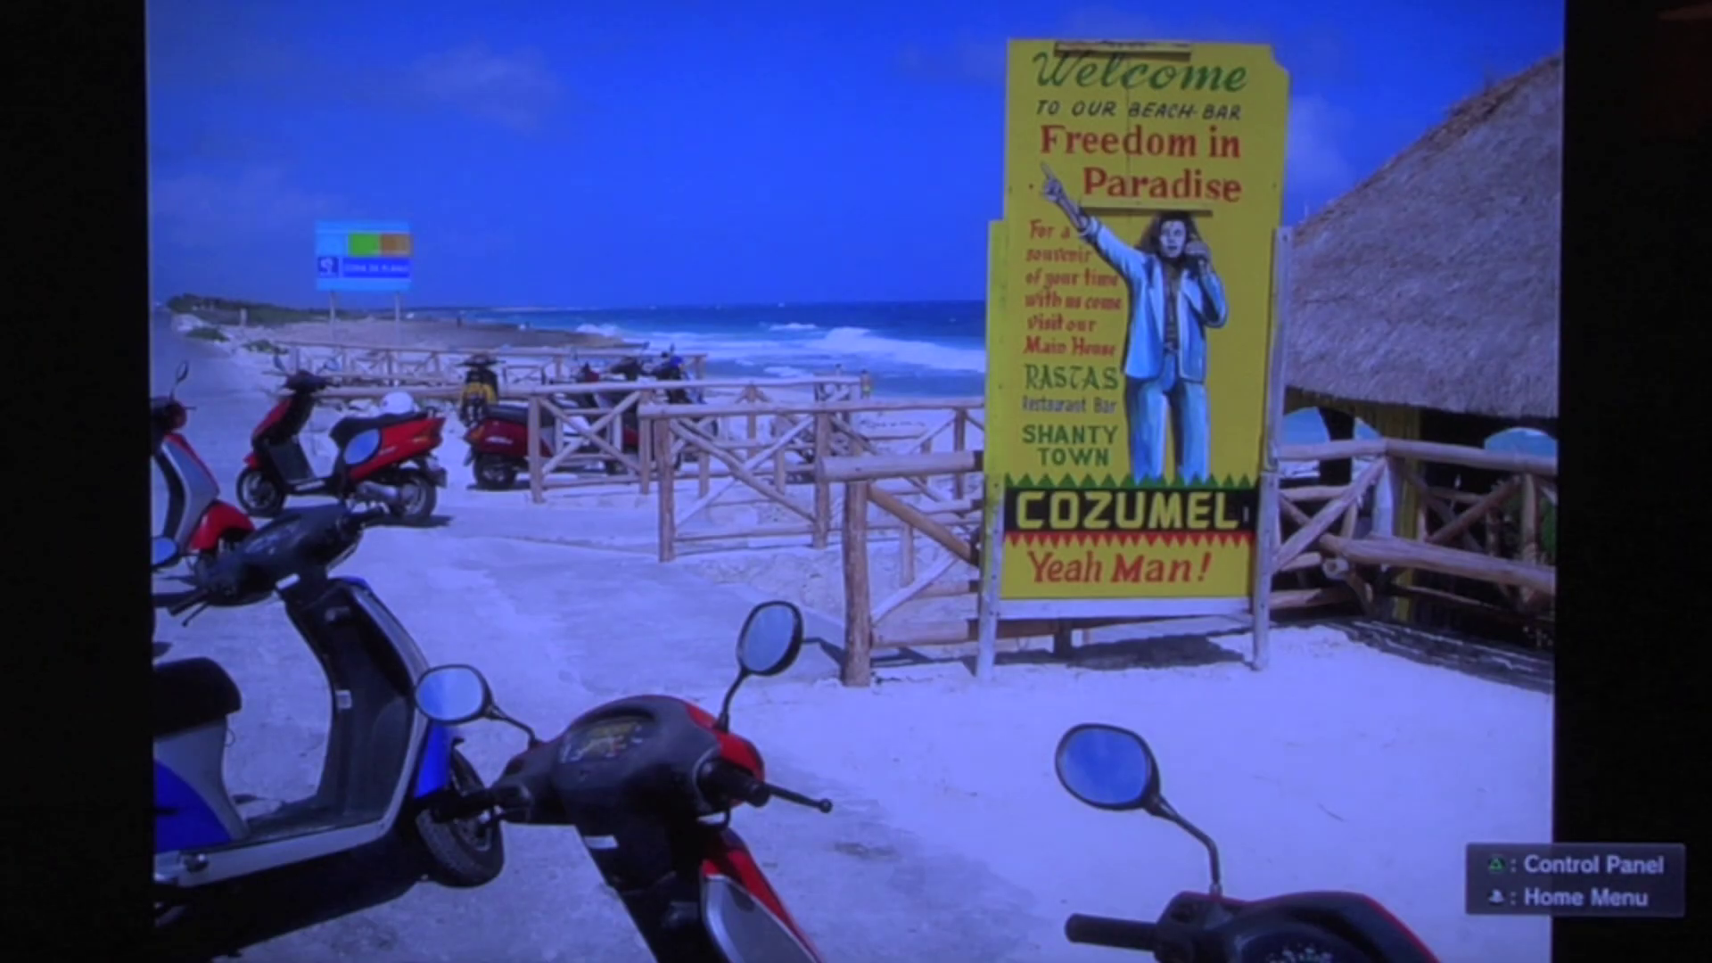